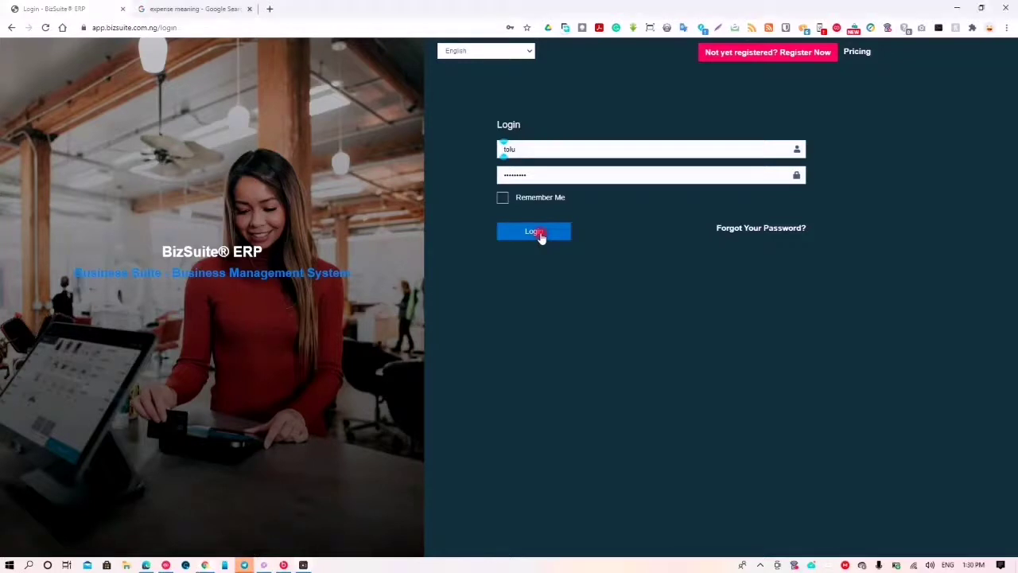
- Log in to the business account and look through the location choices on the dashboard
click(538, 234)
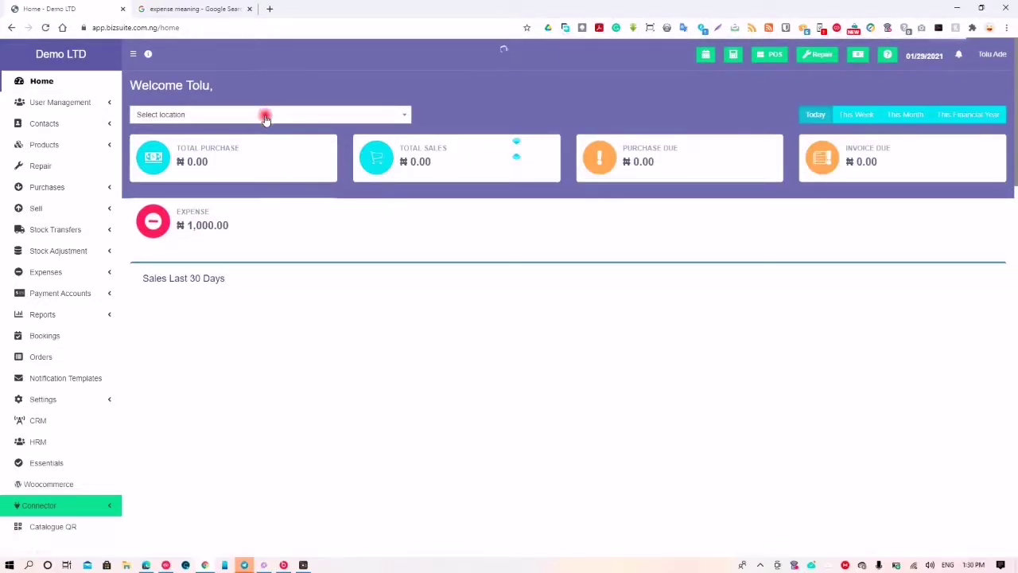
click(266, 117)
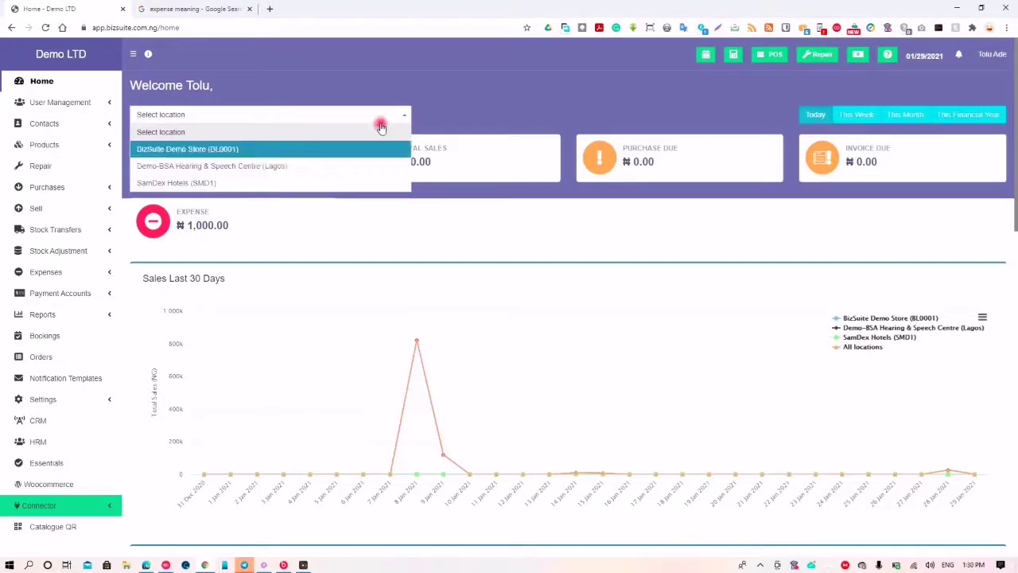
click(475, 117)
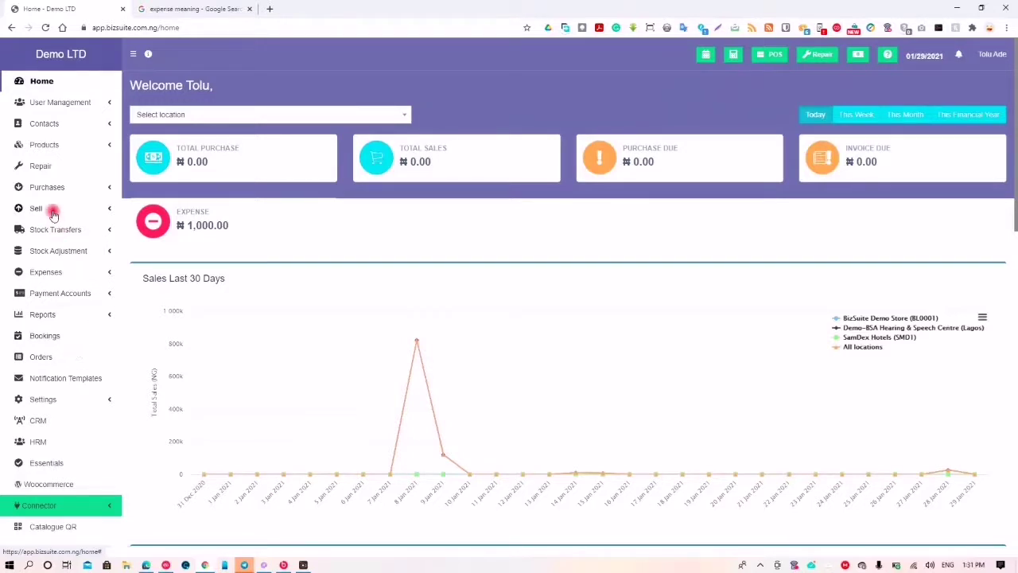
- Start a new sale from the Sell section with BizSuite Demo Store (BL0001) as the business location
click(111, 209)
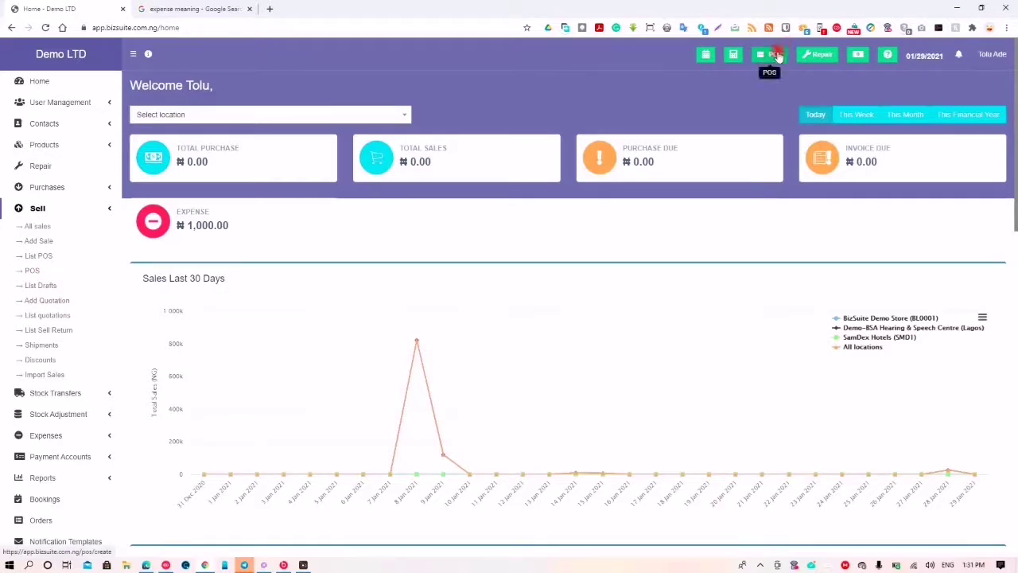
click(44, 243)
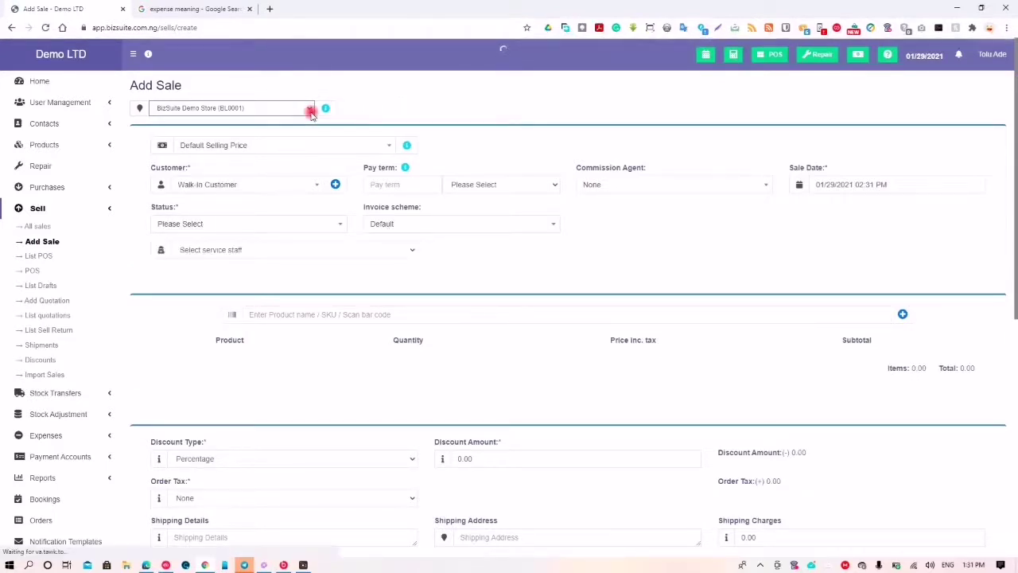
click(310, 111)
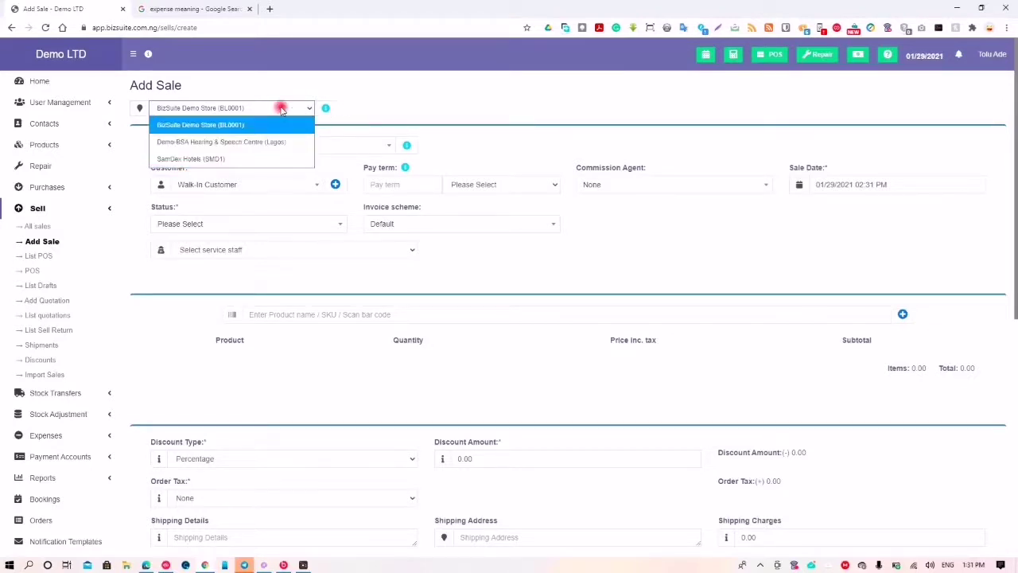
click(258, 125)
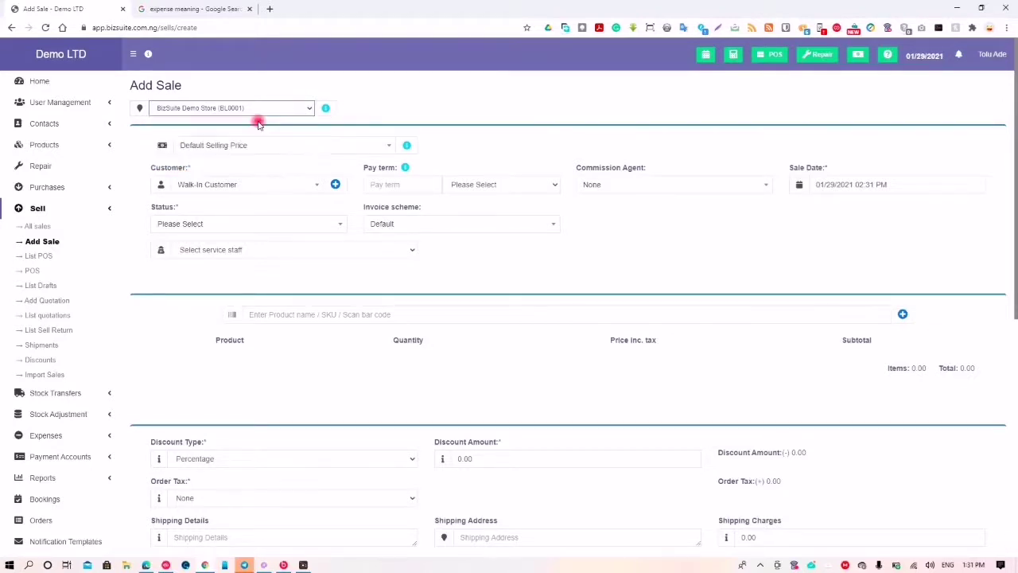
- Search for the existing customer by surname and assign that customer to the sale
click(257, 187)
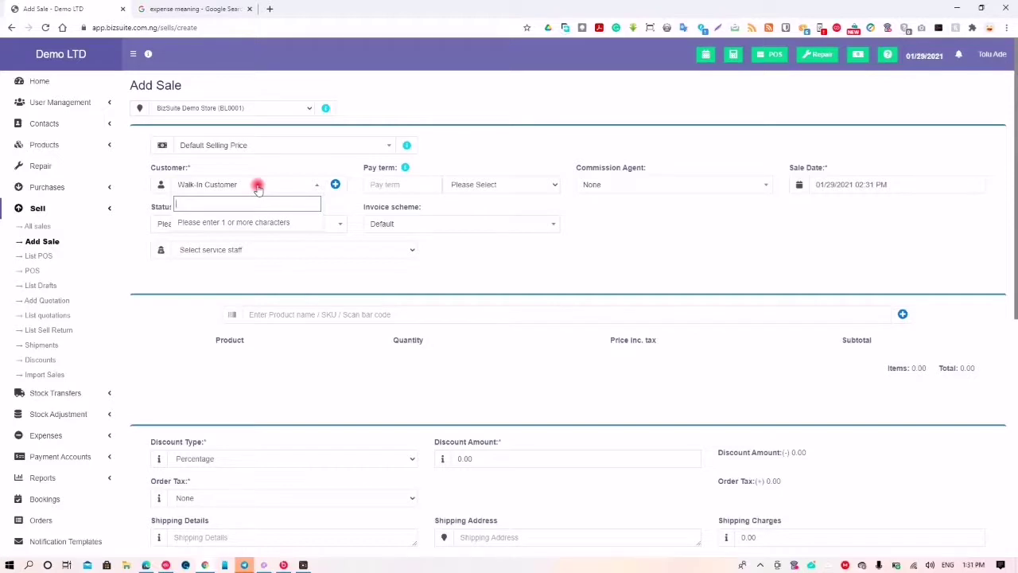
text(bubu)
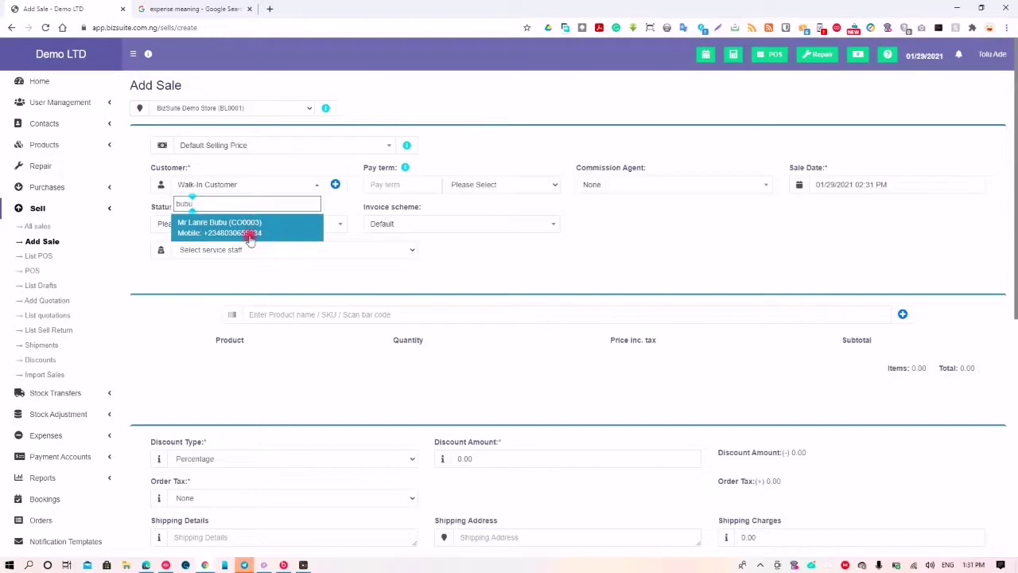
click(250, 232)
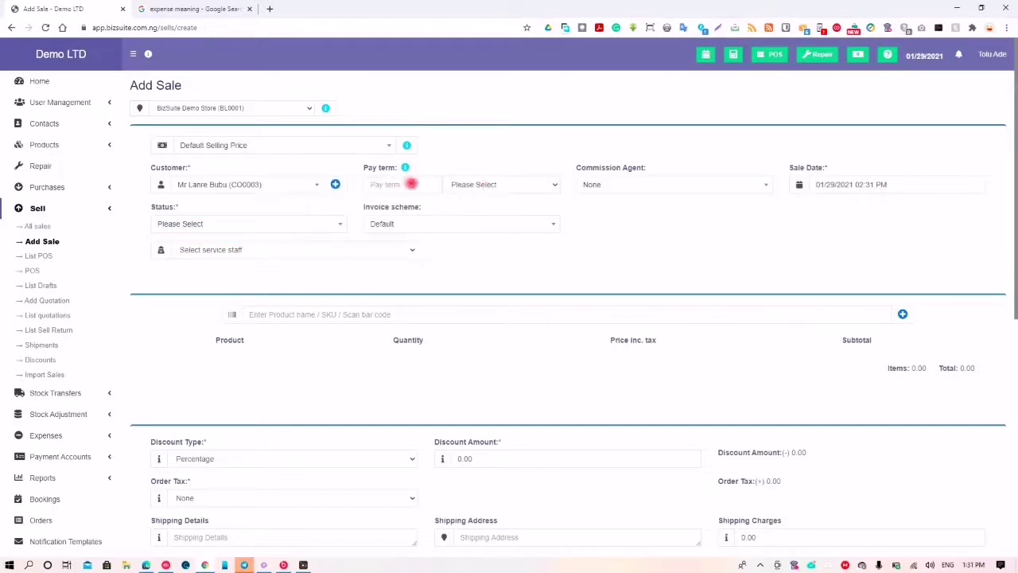
- Set the sale's pay term to 3 Days
click(409, 183)
text(3)
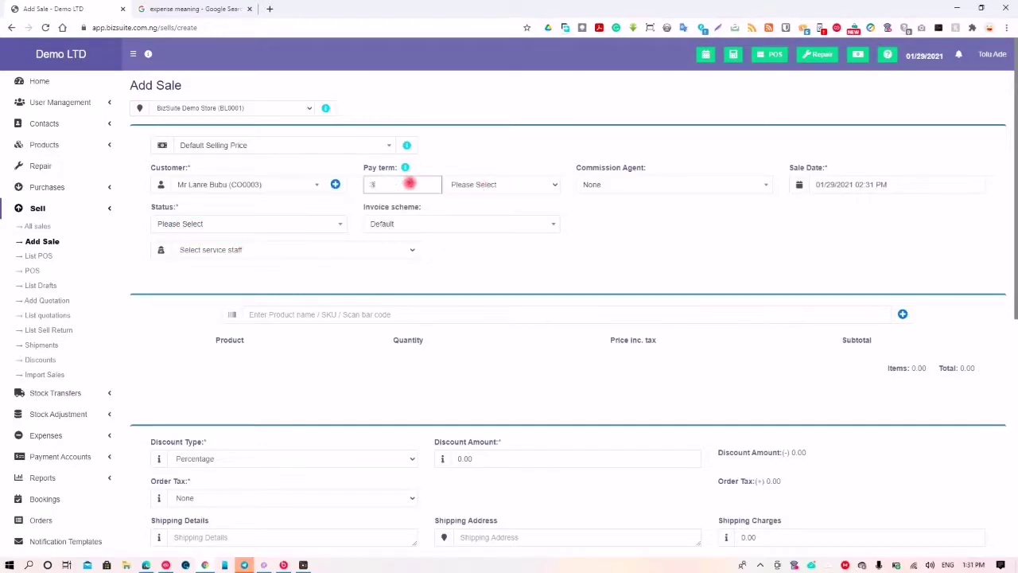
click(481, 184)
click(454, 236)
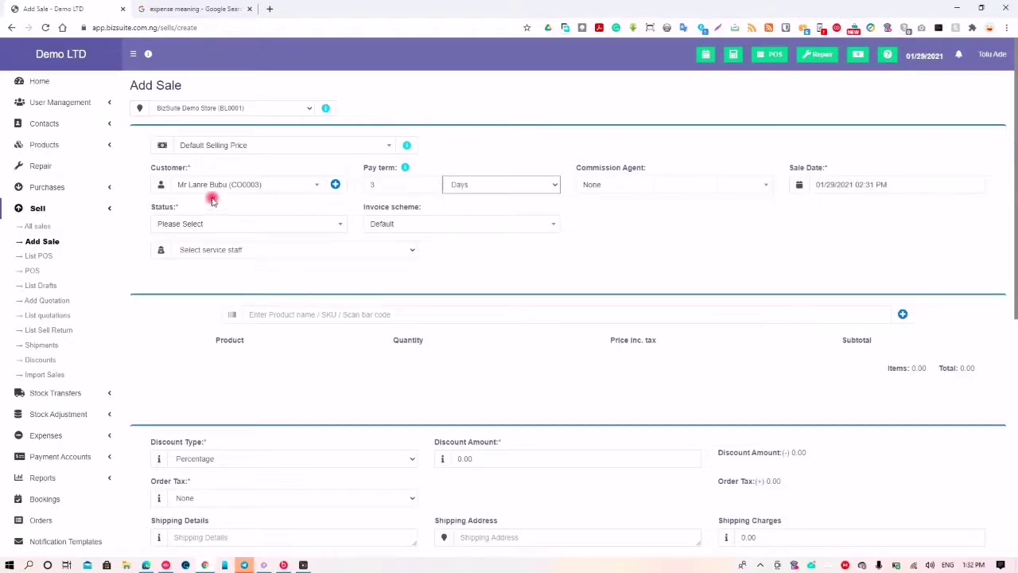
- Set the sale status to Final and assign the non-demo staff member as service staff
click(199, 225)
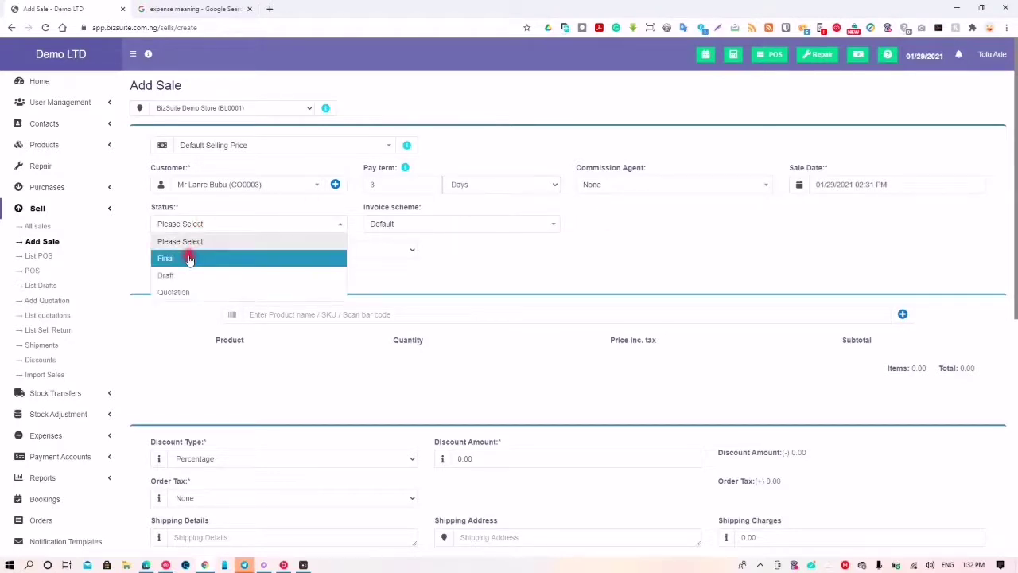
click(189, 257)
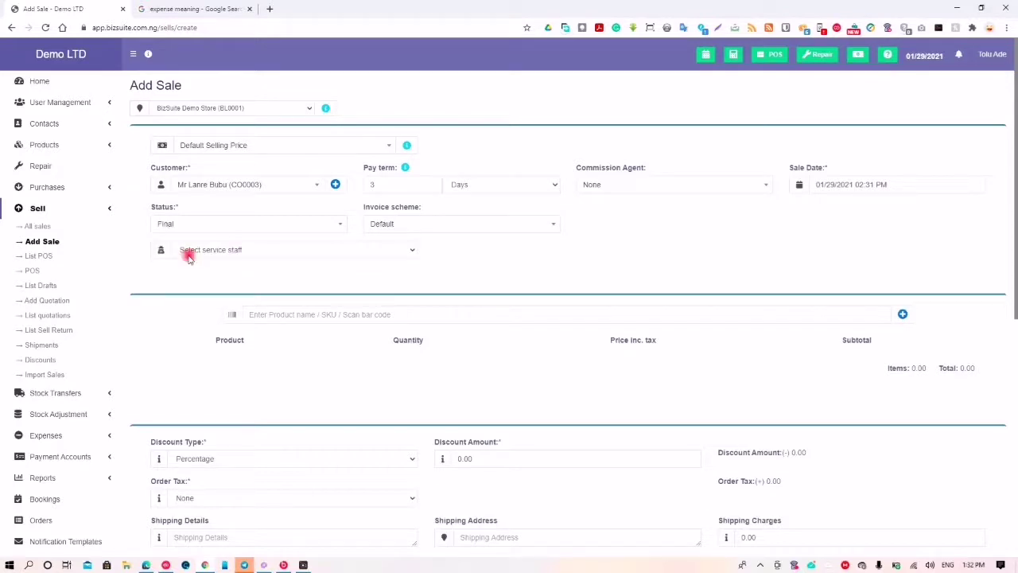
click(204, 252)
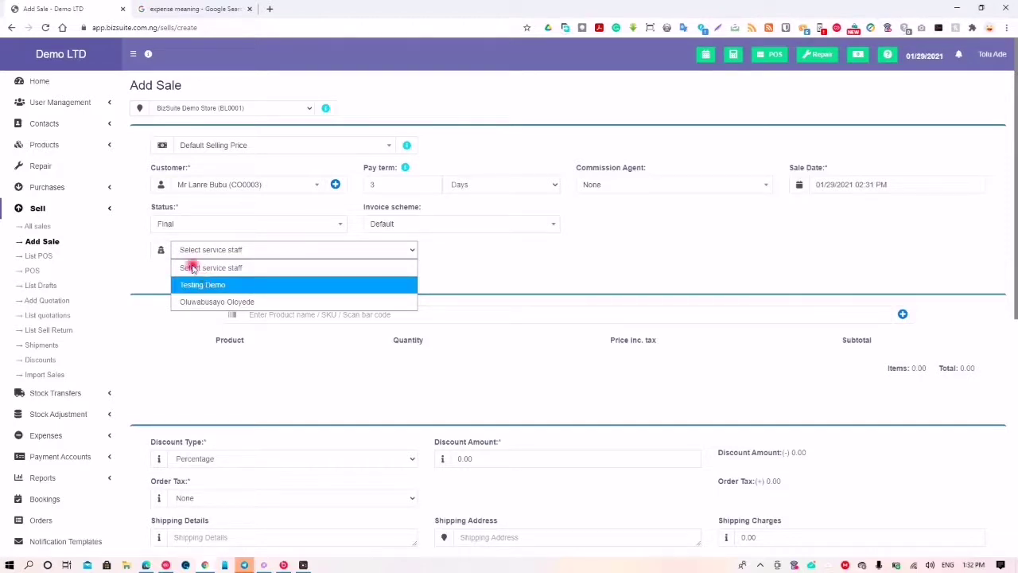
click(252, 303)
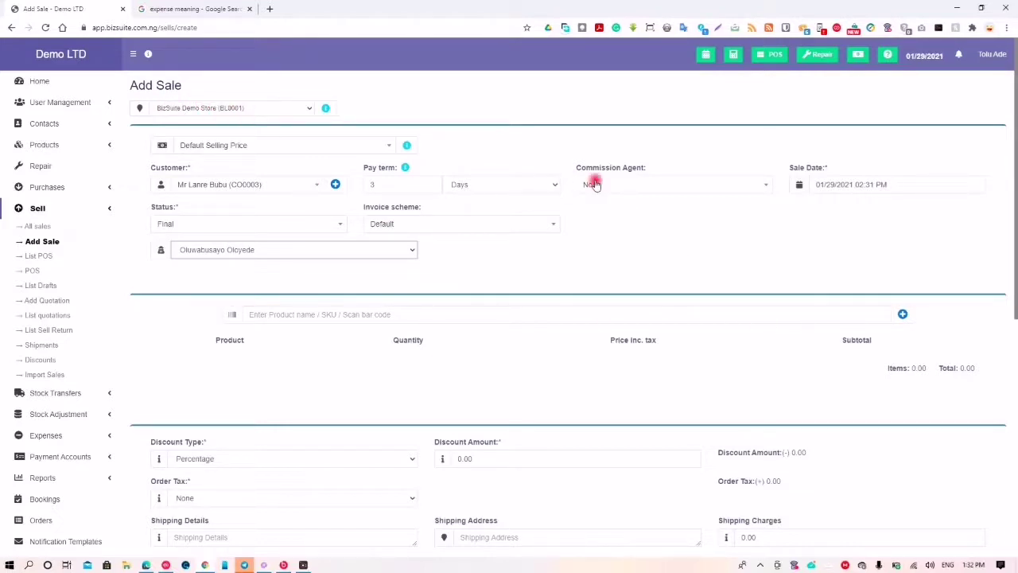
- Find the Consultation product and add it to the sale
scroll(597, 186, down, 1)
click(417, 263)
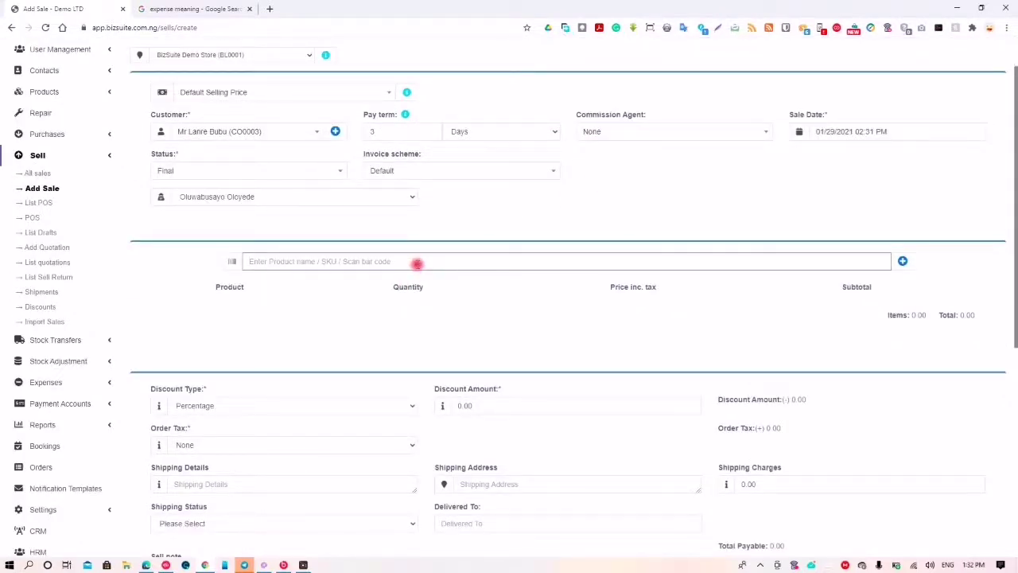
text(Consu)
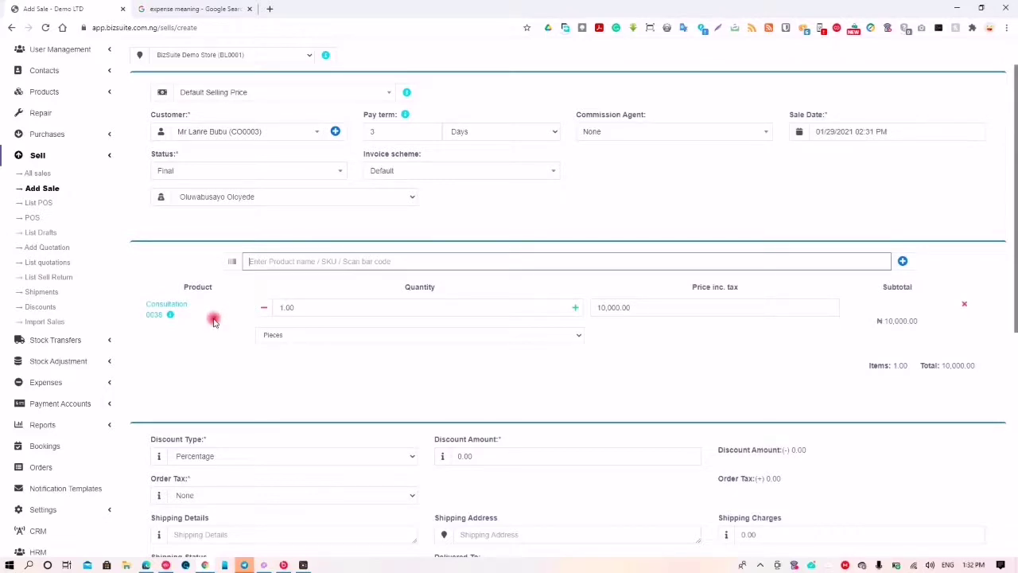
- Set the Consultation item's unit price to 15000 in its detail settings
click(169, 316)
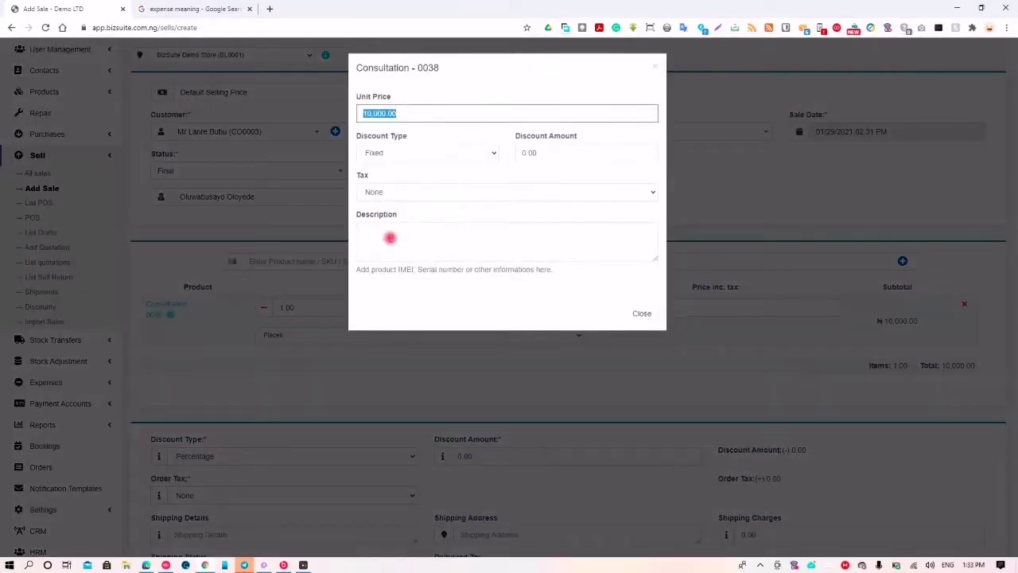
click(390, 238)
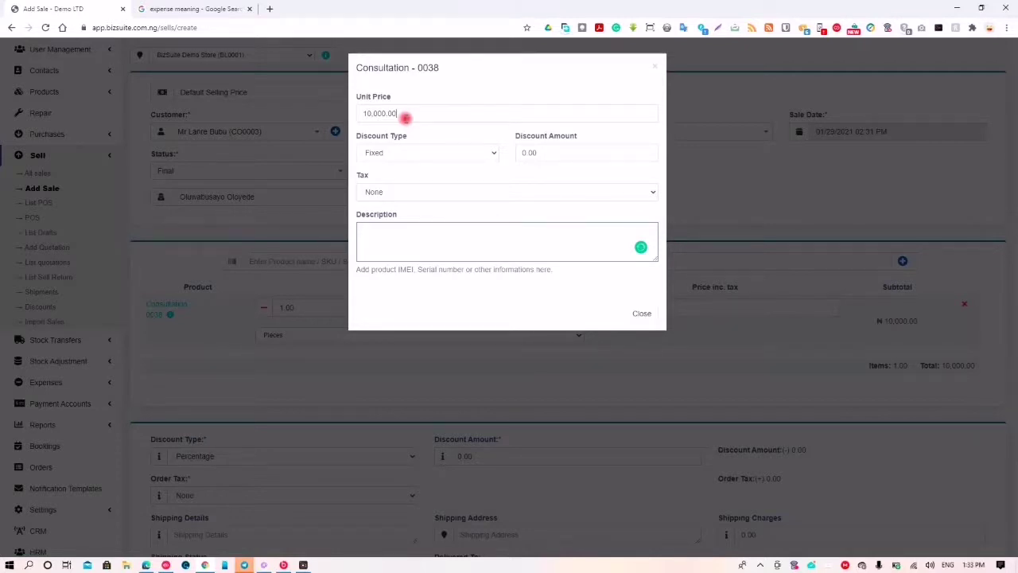
double_click(405, 117)
text(150000)
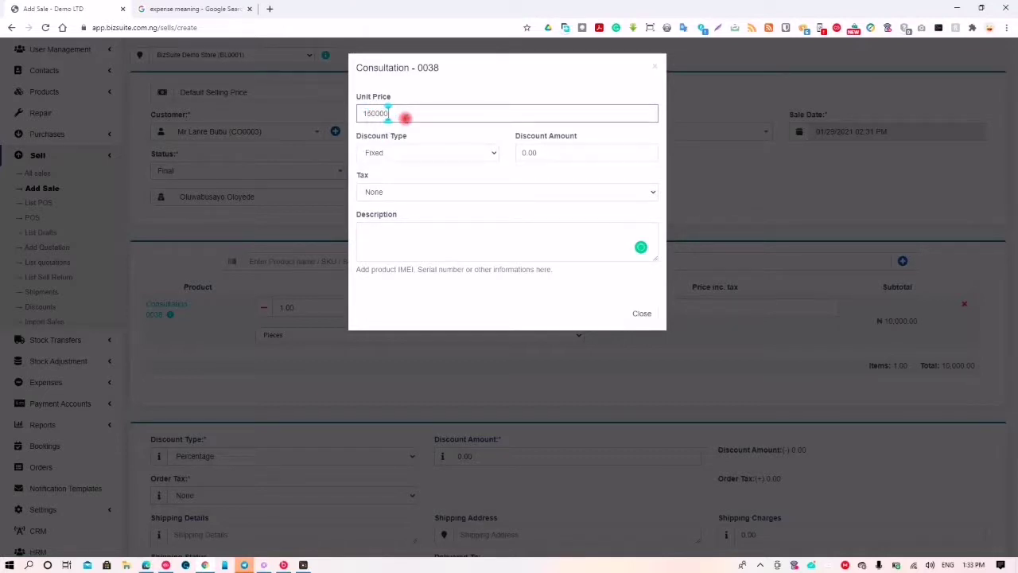
key(BackSpace)
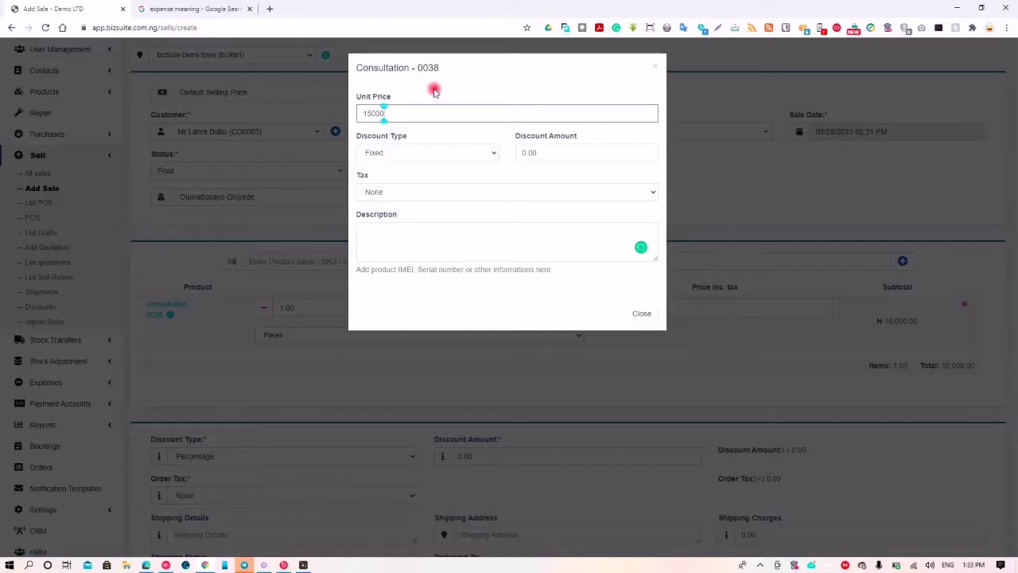
click(630, 312)
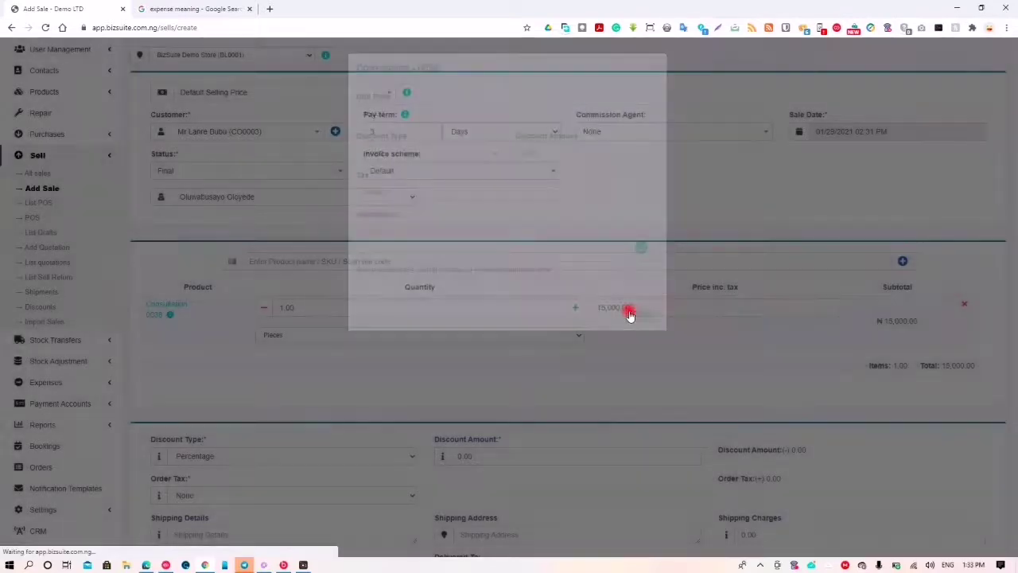
- Give the Consultation item a Percentage discount of 5 in its detail settings
scroll(759, 316, down, 2)
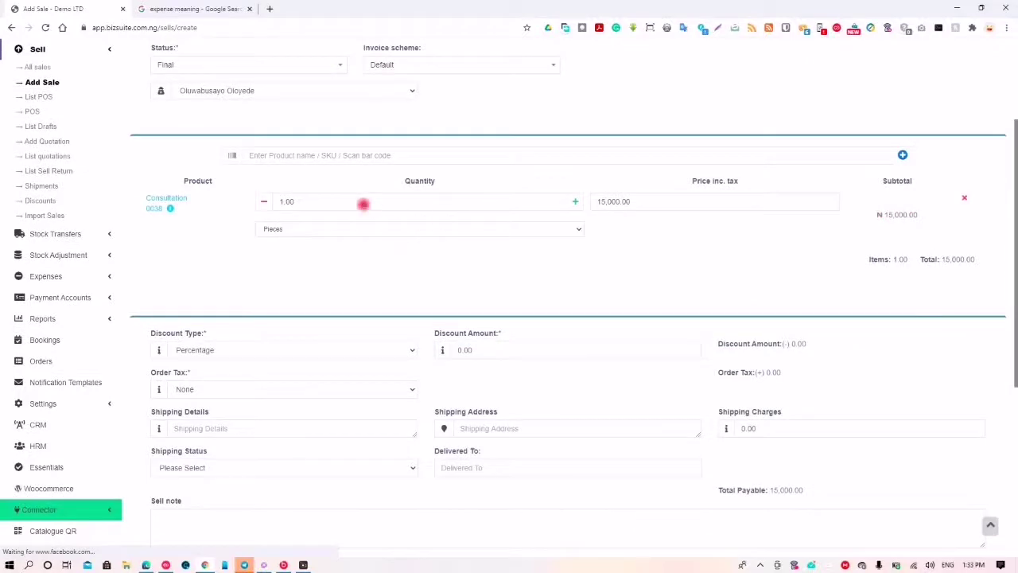
scroll(363, 203, down, 2)
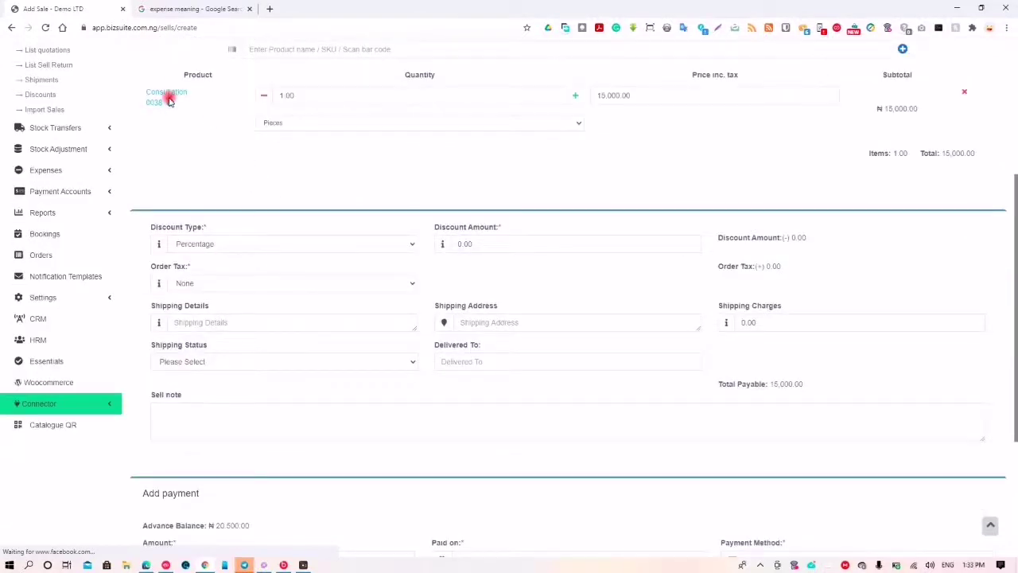
click(168, 104)
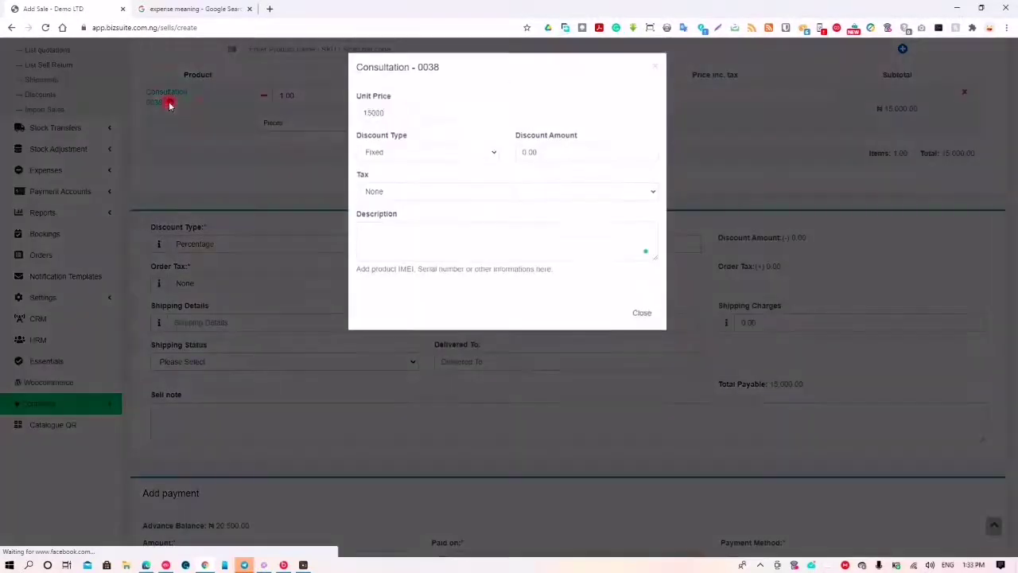
click(424, 153)
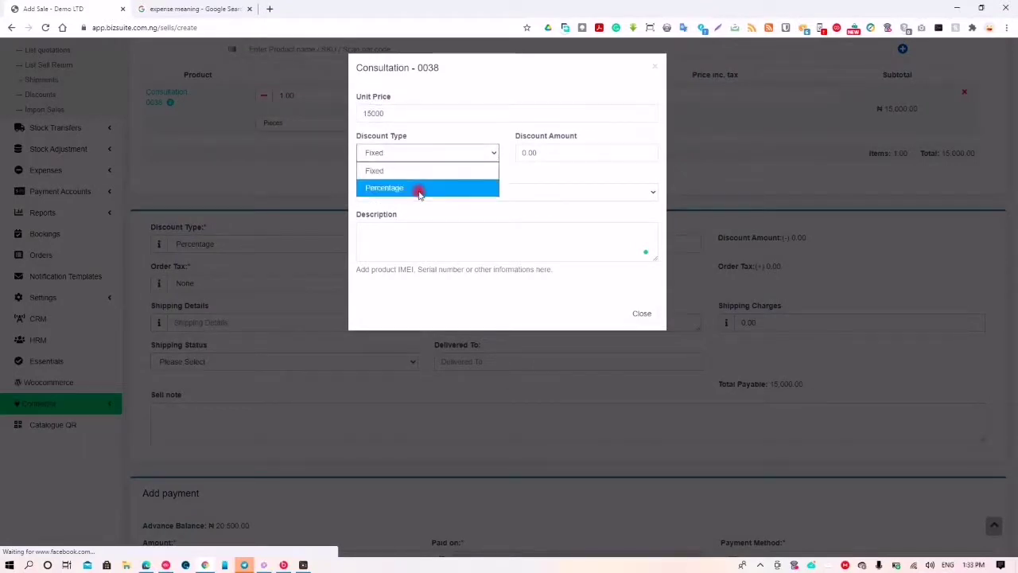
click(419, 188)
click(543, 152)
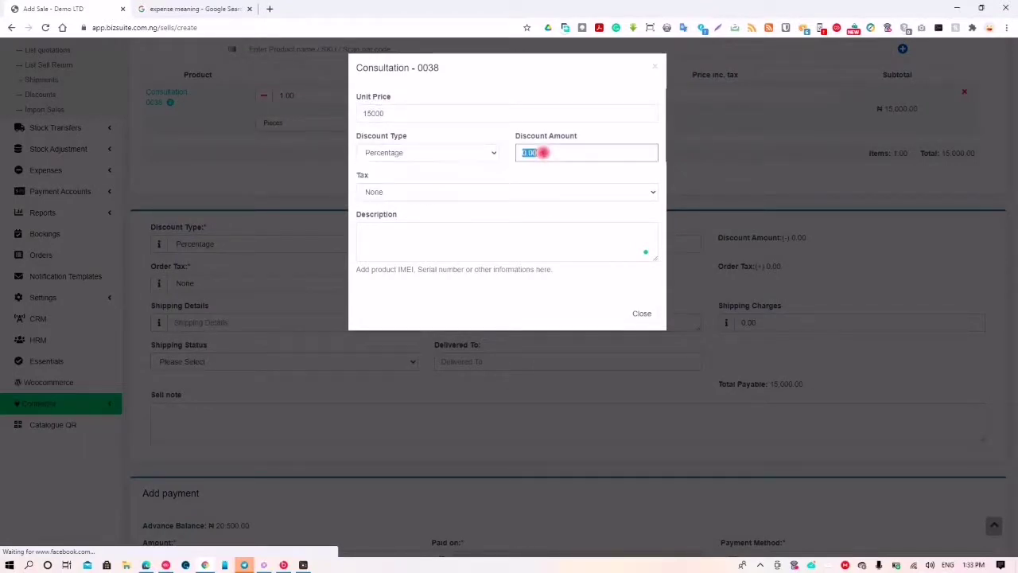
click(502, 174)
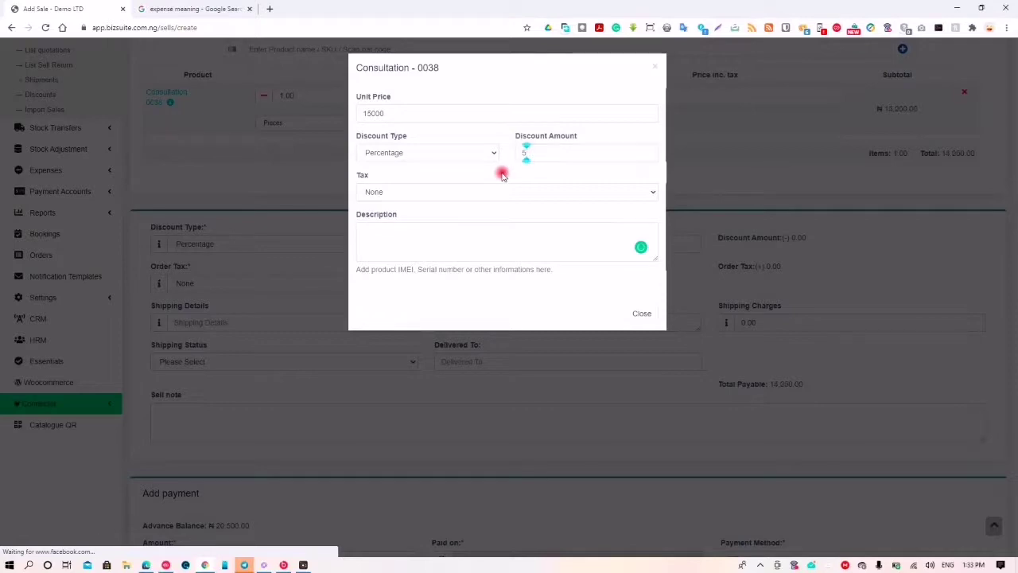
click(641, 313)
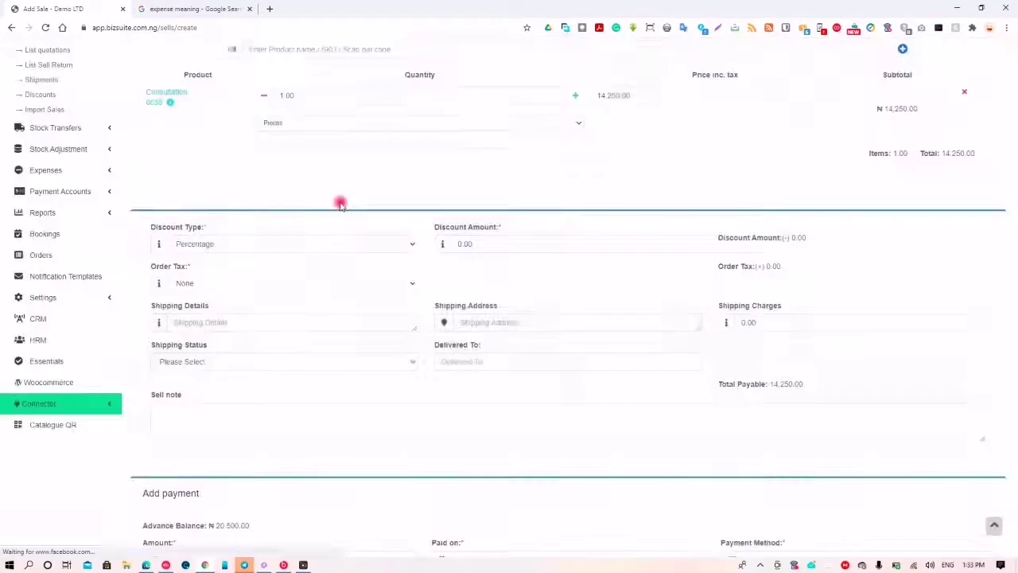
- Compare the discount type options for the whole sale with the Consultation item's own discount settings
scroll(341, 205, up, 1)
scroll(341, 205, up, 1)
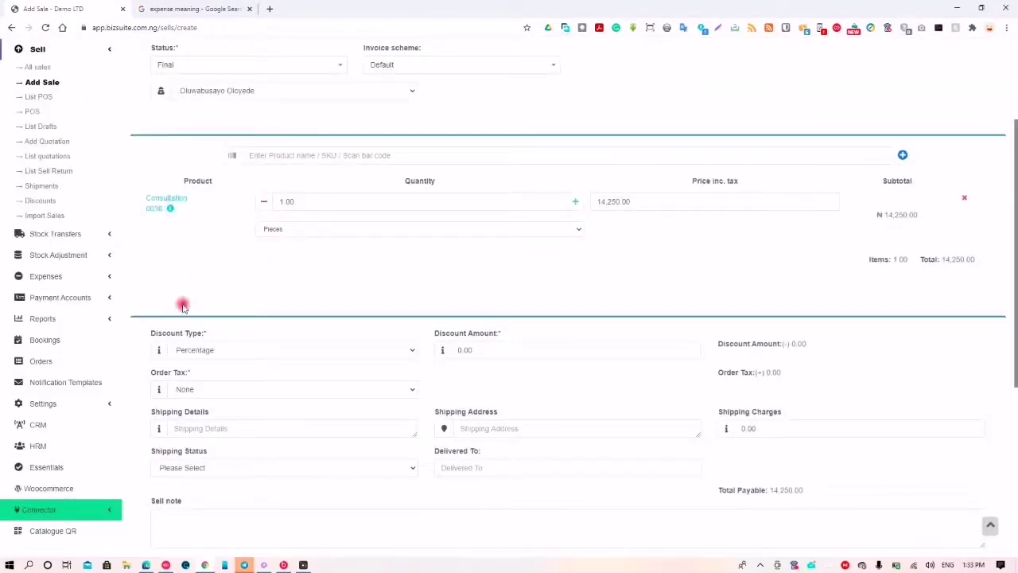
click(200, 354)
click(200, 354)
click(199, 354)
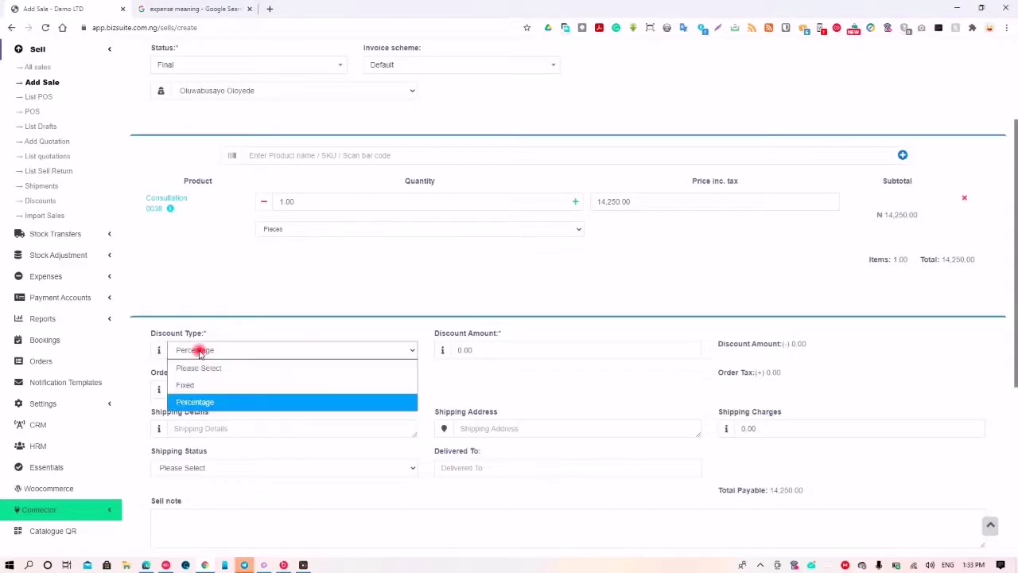
click(200, 354)
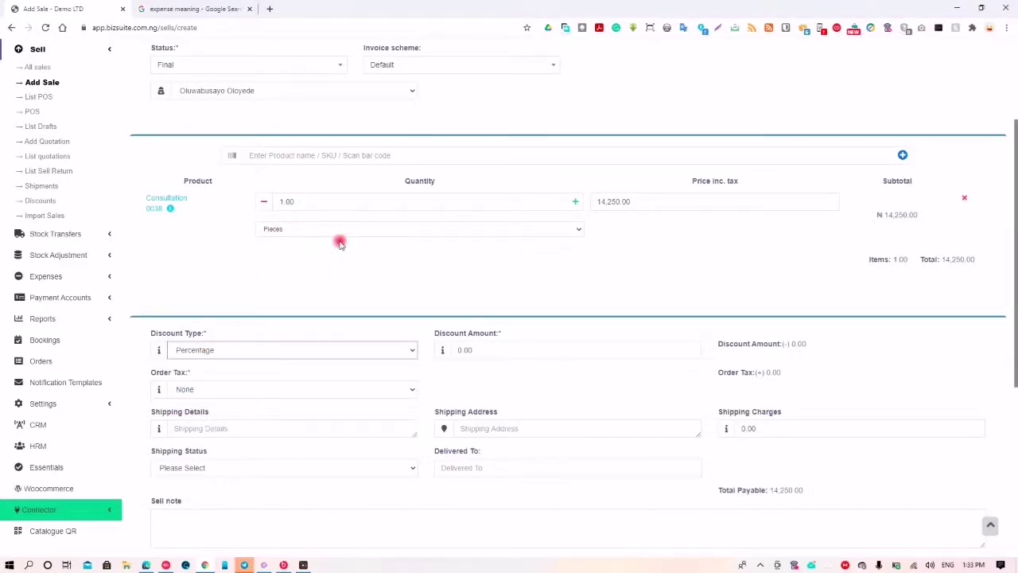
click(218, 354)
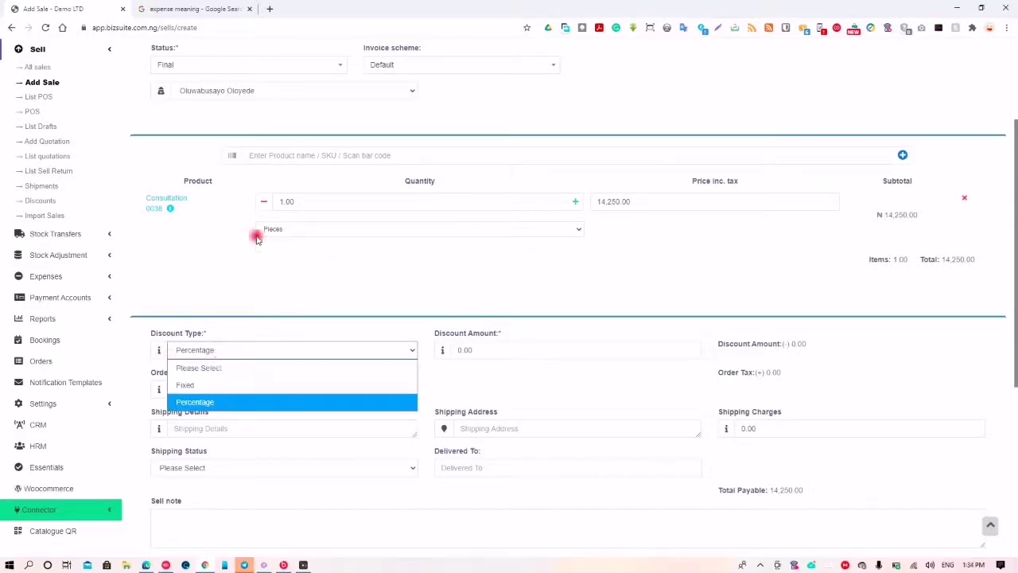
click(169, 207)
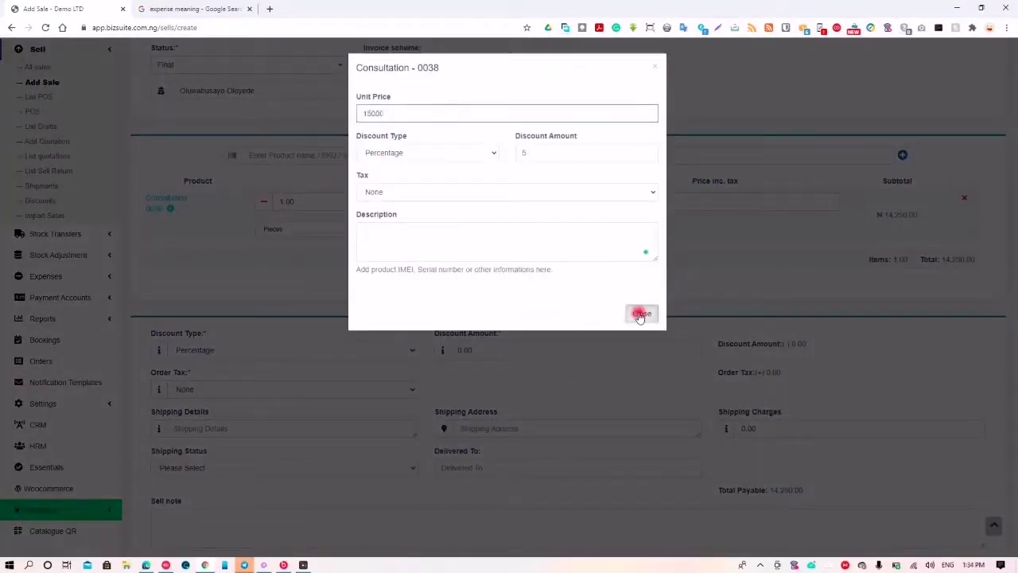
- Close the Consultation item's settings and go through the sale's shipping details, address, charges and delivered-to fields
click(642, 313)
scroll(639, 316, down, 3)
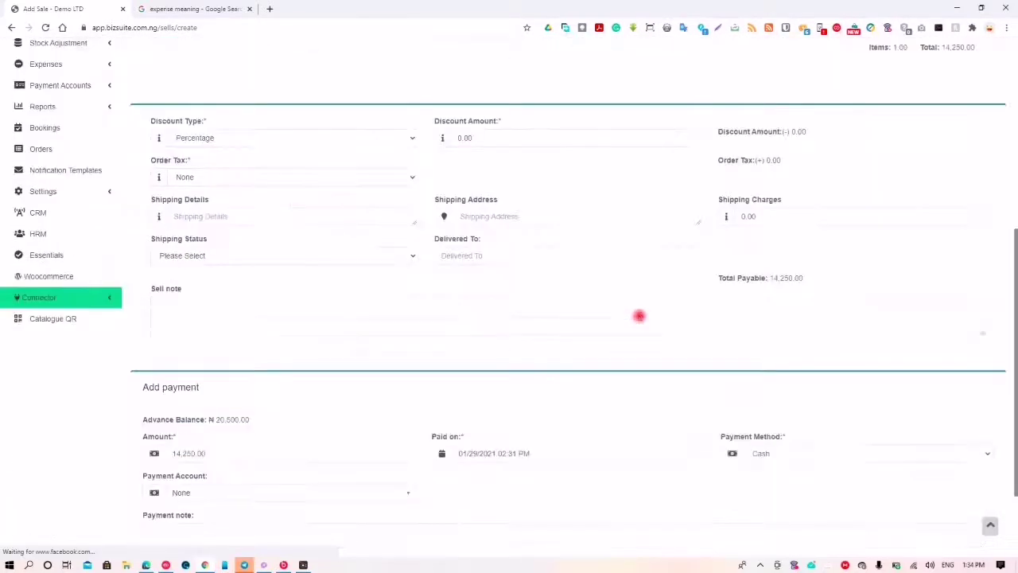
click(287, 218)
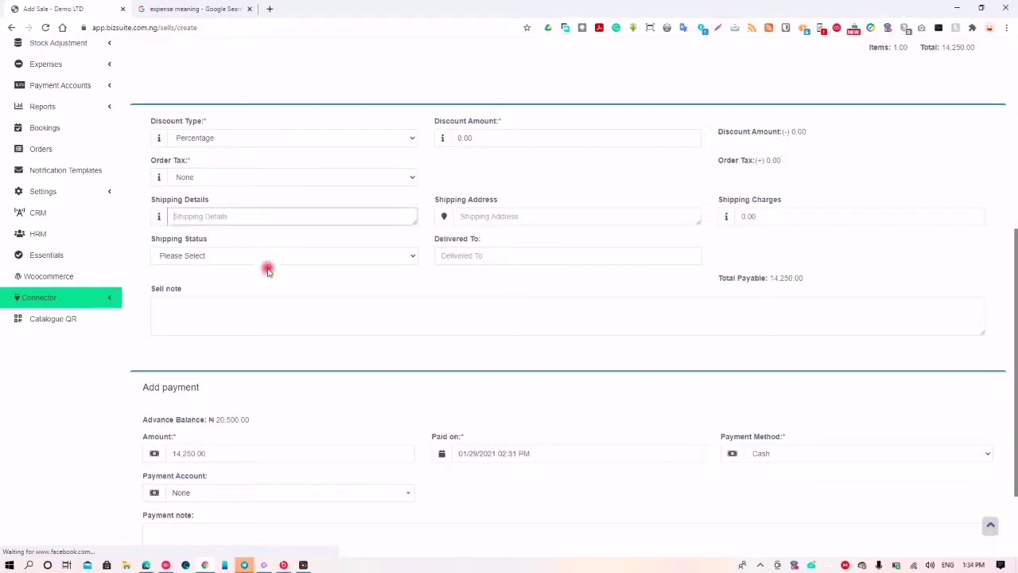
click(519, 218)
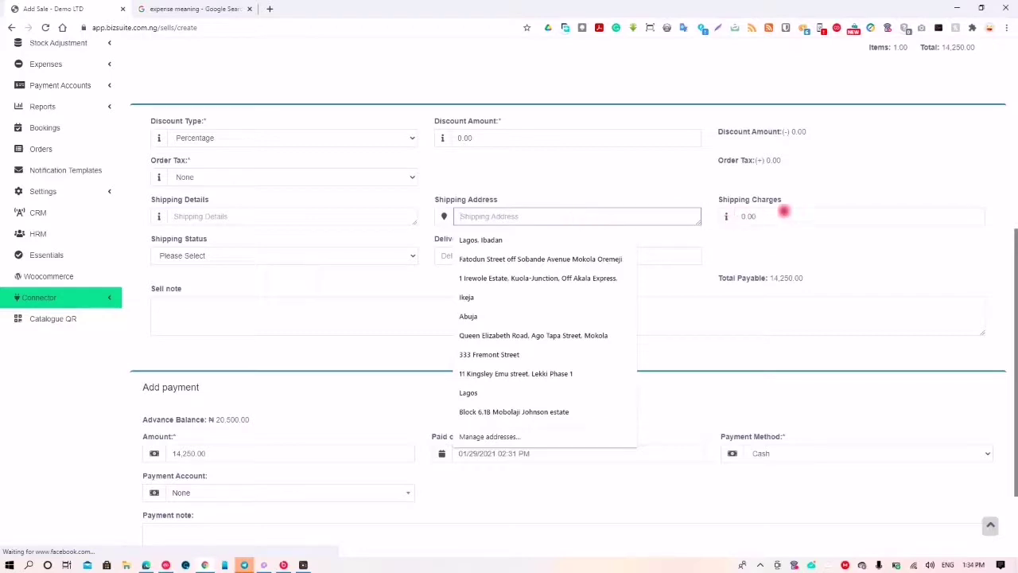
click(783, 213)
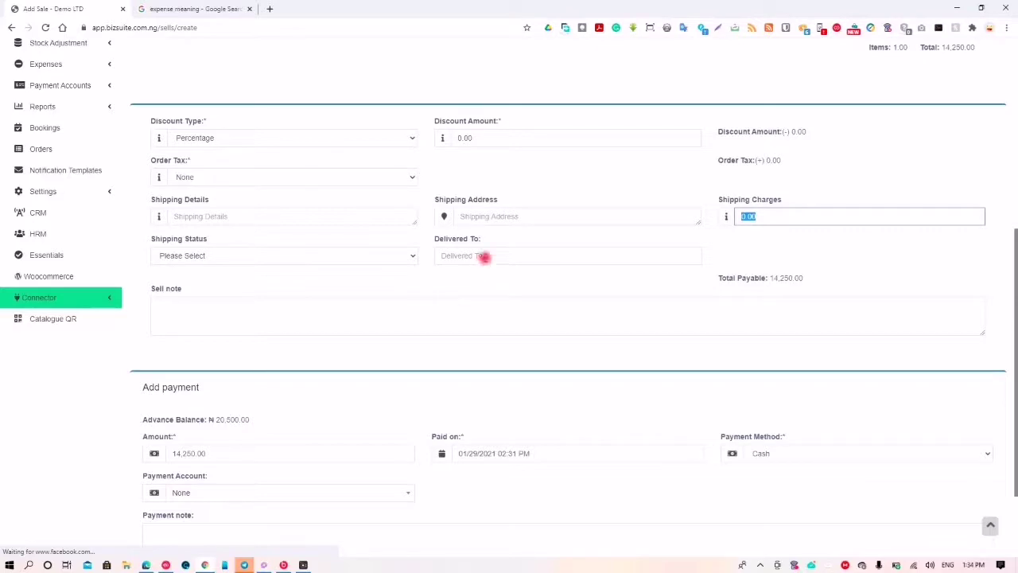
click(484, 257)
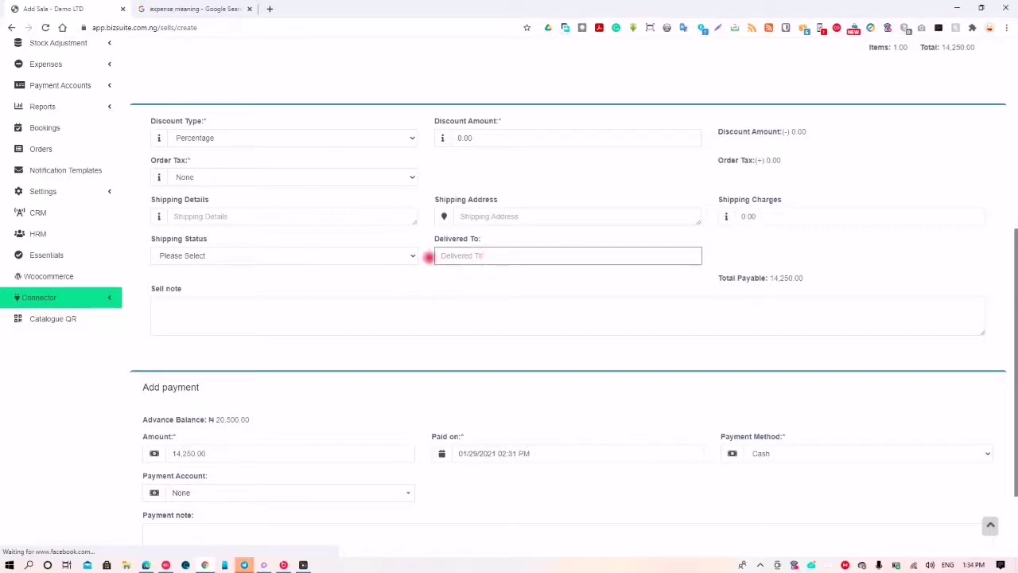
- Set the sale's shipping status to Packed
click(201, 252)
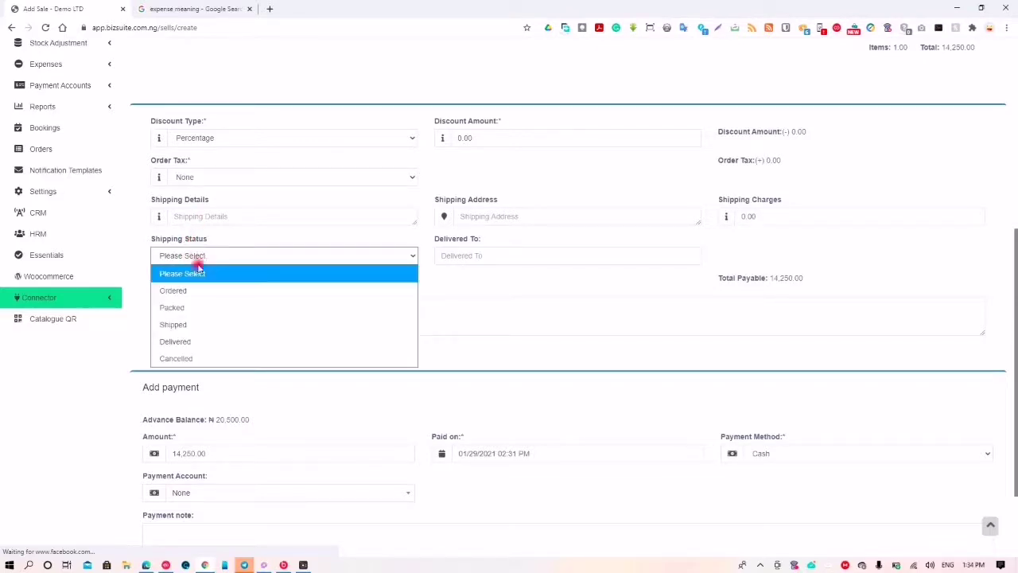
click(195, 289)
click(211, 255)
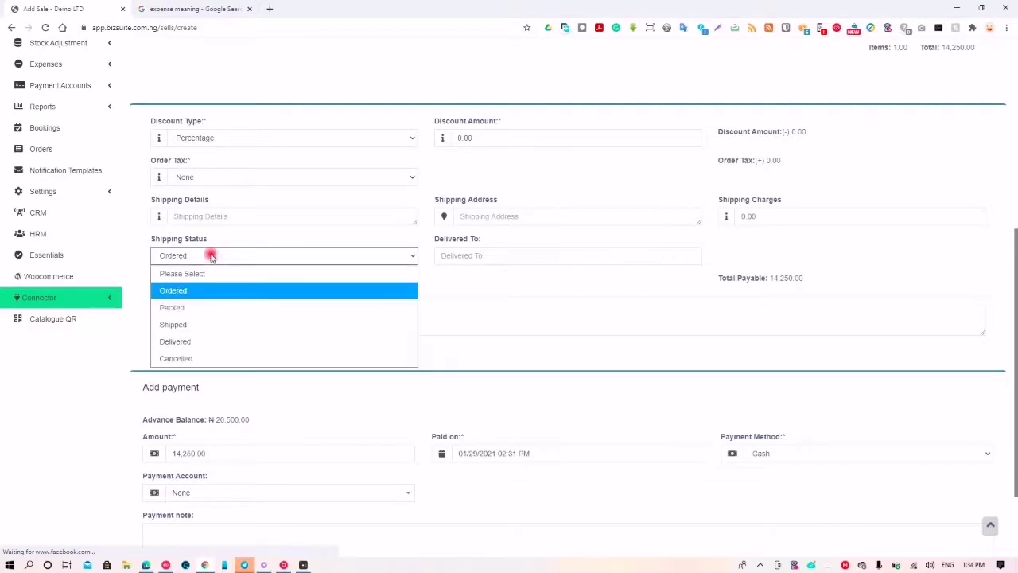
click(220, 309)
click(249, 253)
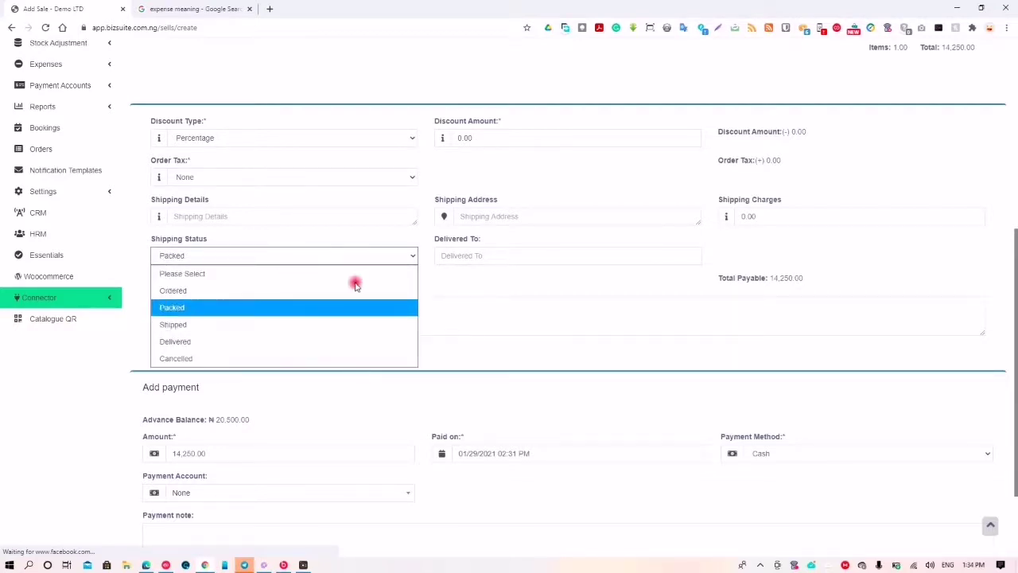
click(446, 276)
- Set the payment amount of the sale to 0 so that it is recorded as unpaid
scroll(447, 278, down, 1)
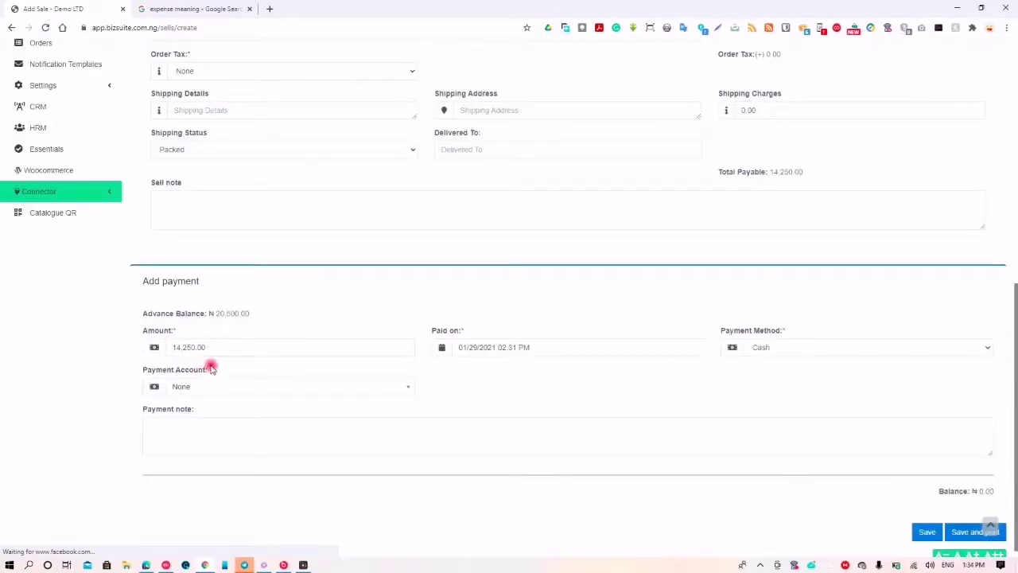
scroll(208, 347, up, 2)
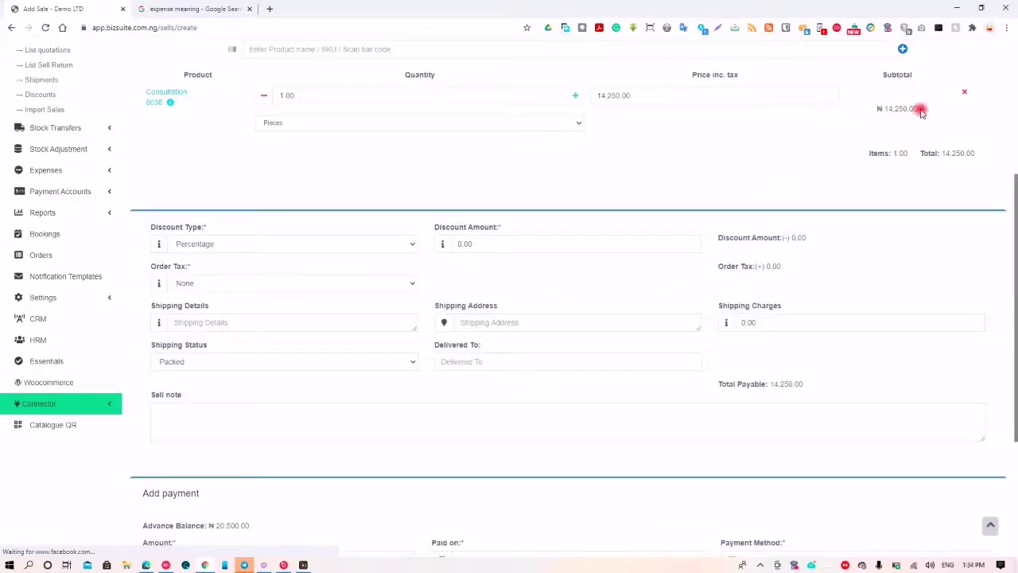
scroll(920, 112, down, 1)
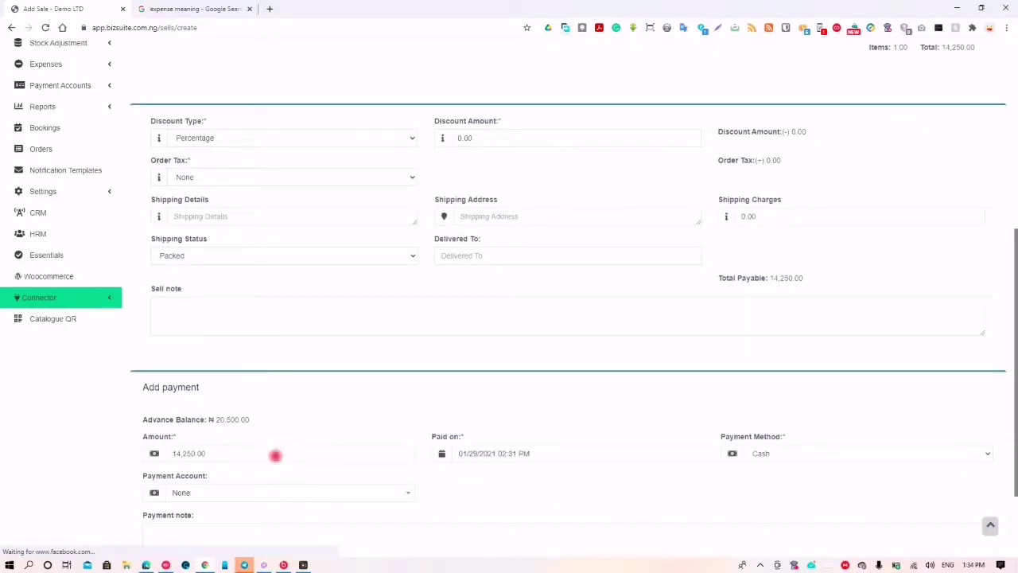
click(270, 455)
double_click(270, 455)
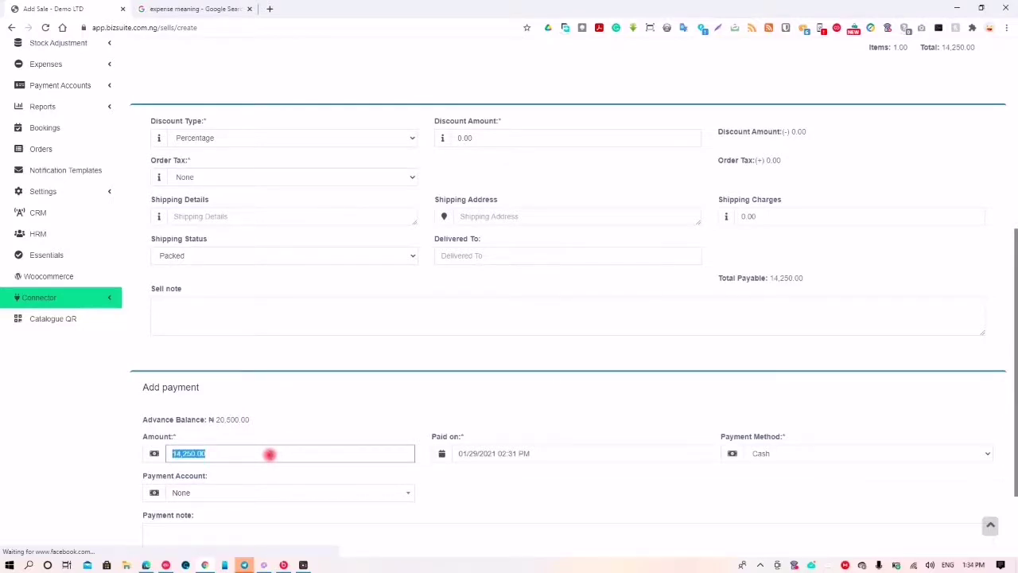
text(0)
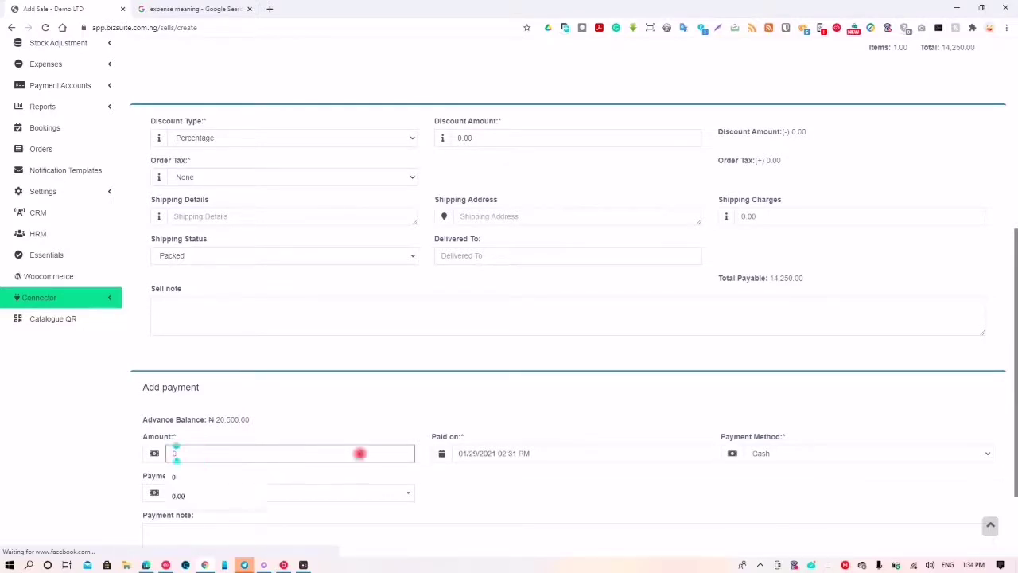
click(387, 417)
- Save the sale with the print option, and return from its invoice to the sales list without printing
scroll(430, 409, down, 2)
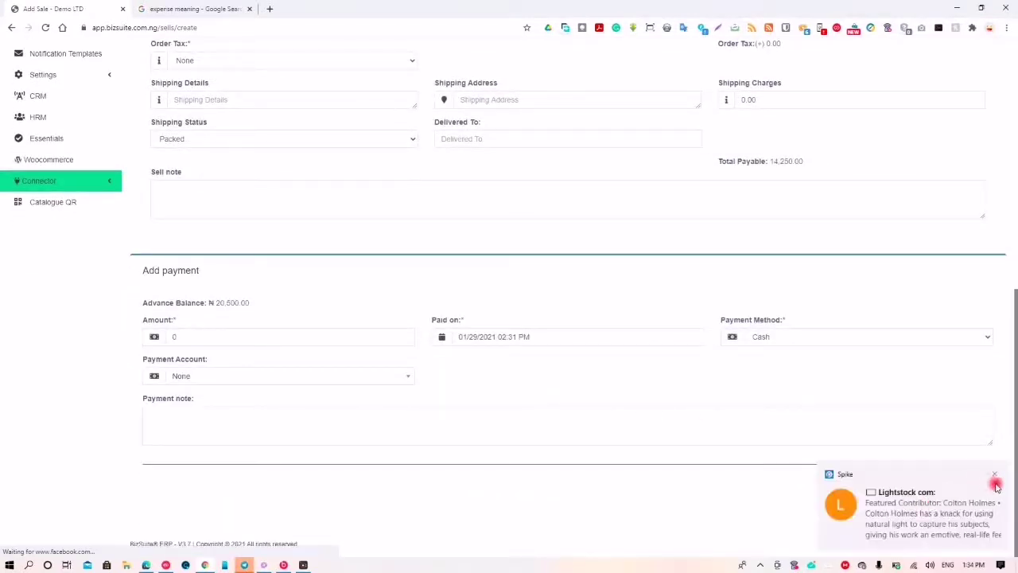
click(997, 474)
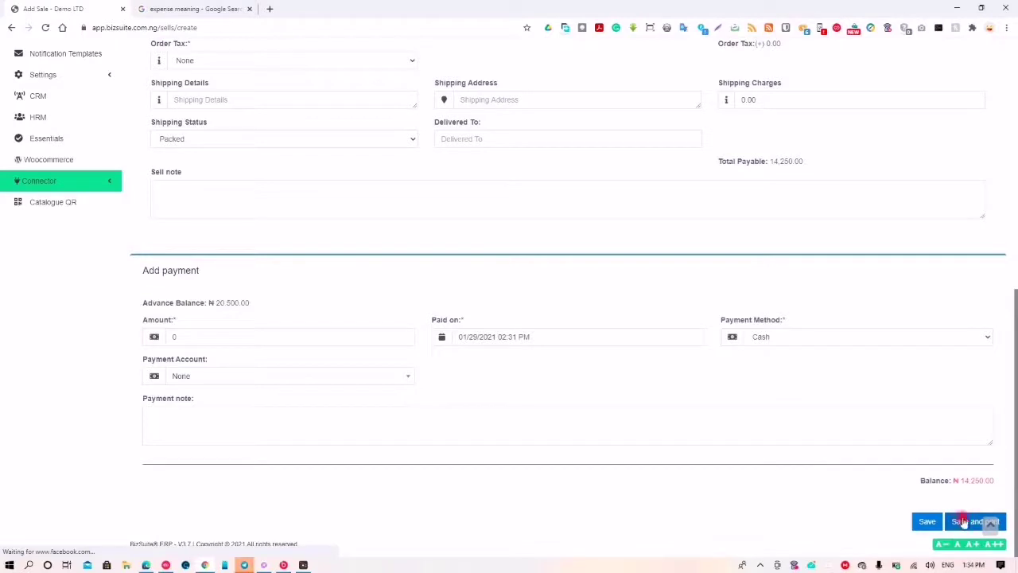
click(964, 521)
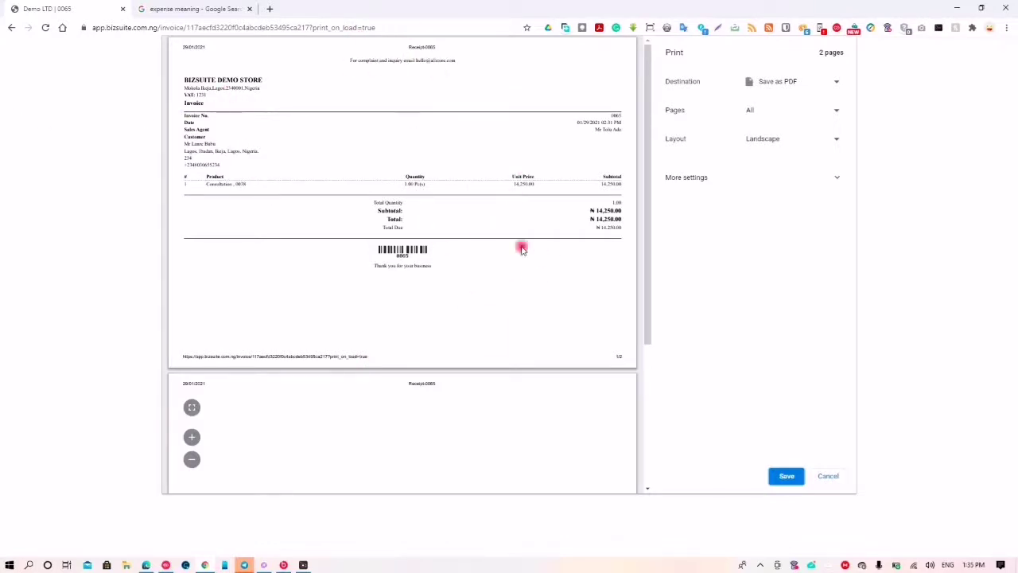
click(829, 475)
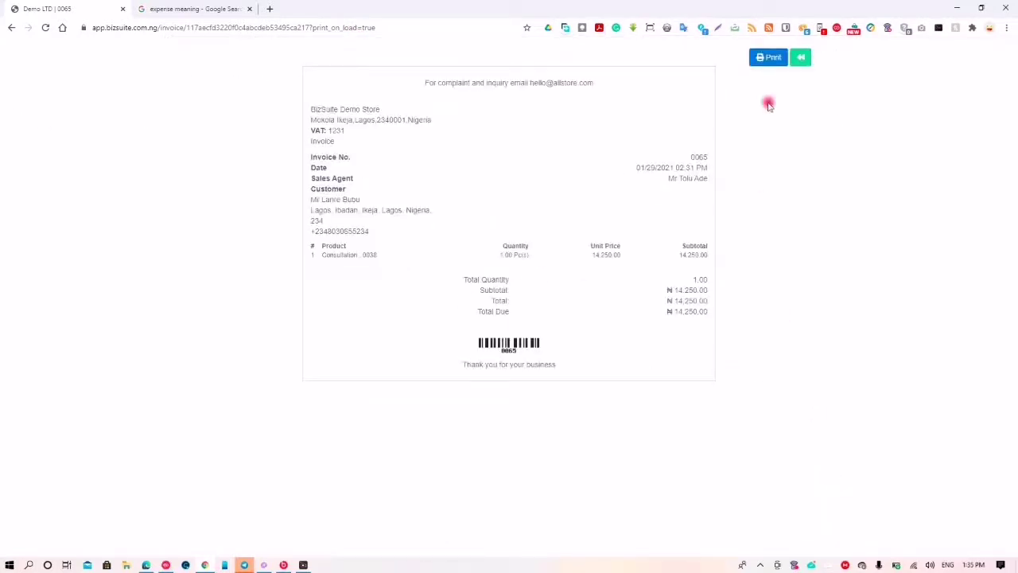
click(801, 60)
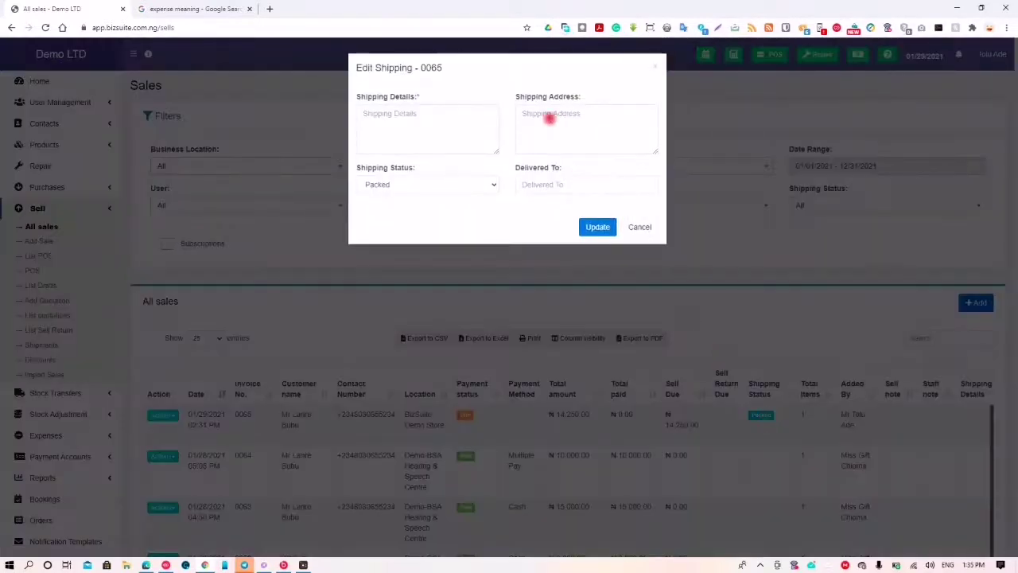
- Try to change the newest sale's shipping status to Ordered with the shipping details left empty
click(403, 191)
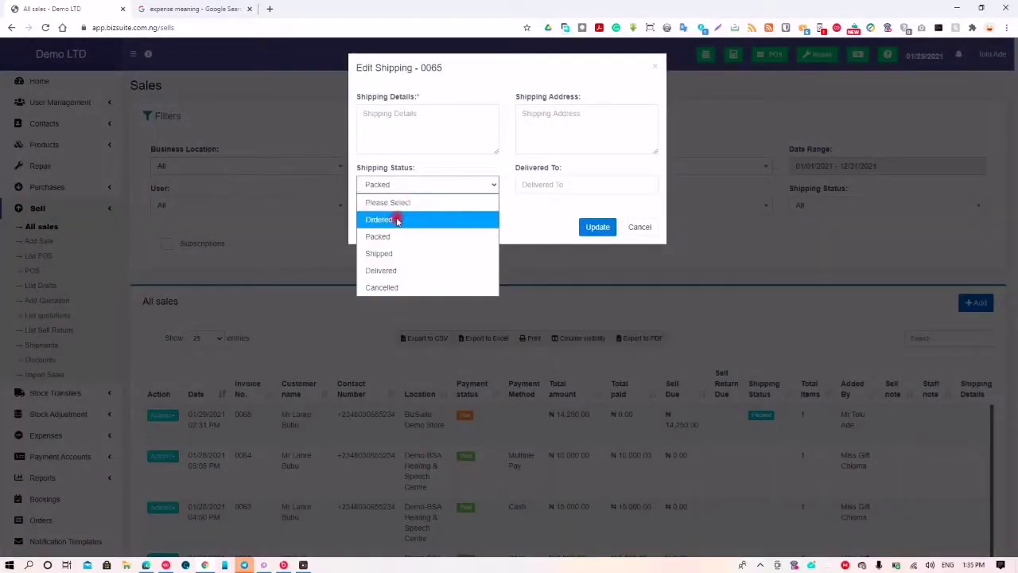
click(400, 220)
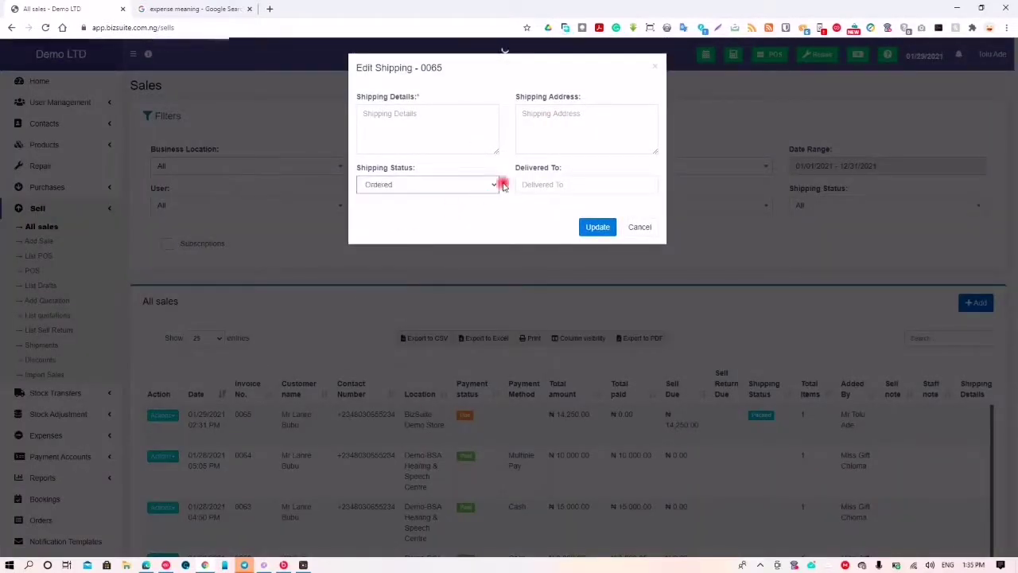
click(414, 132)
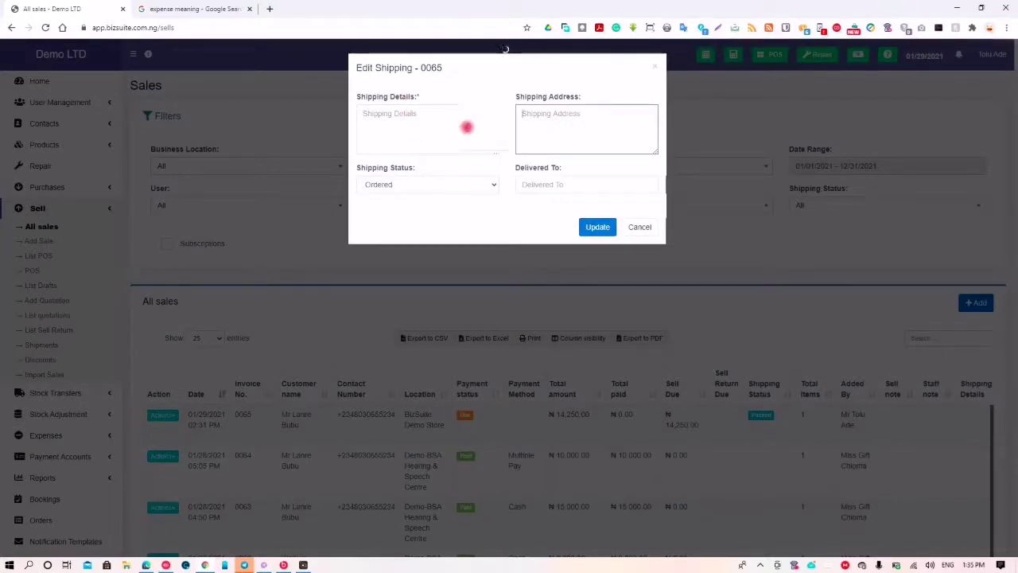
click(574, 126)
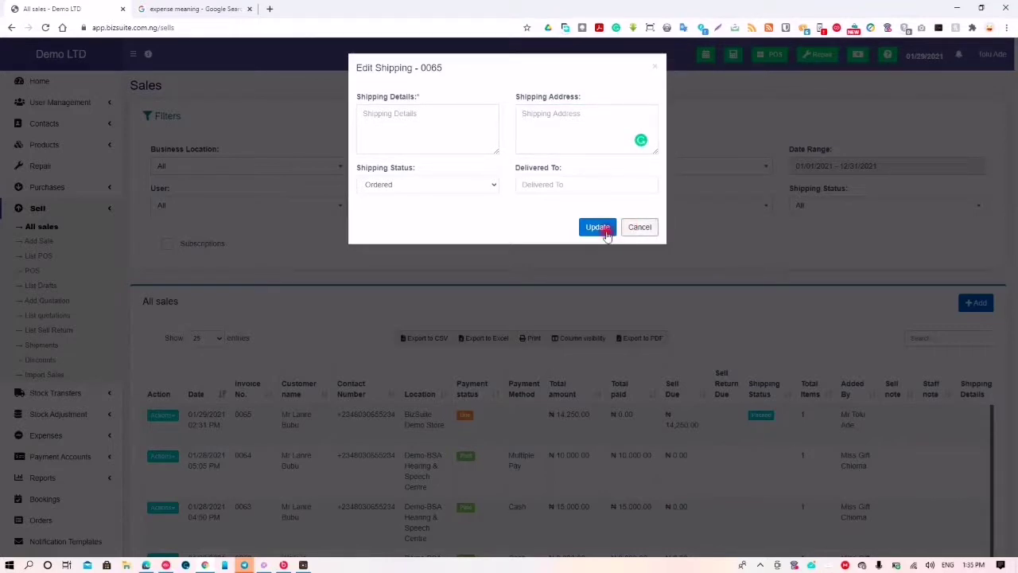
click(605, 229)
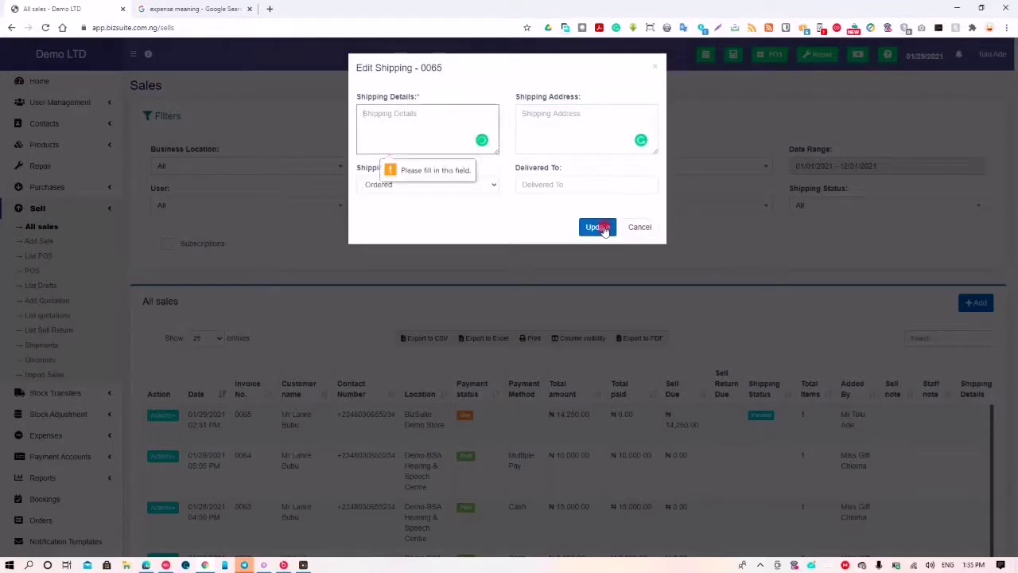
click(465, 129)
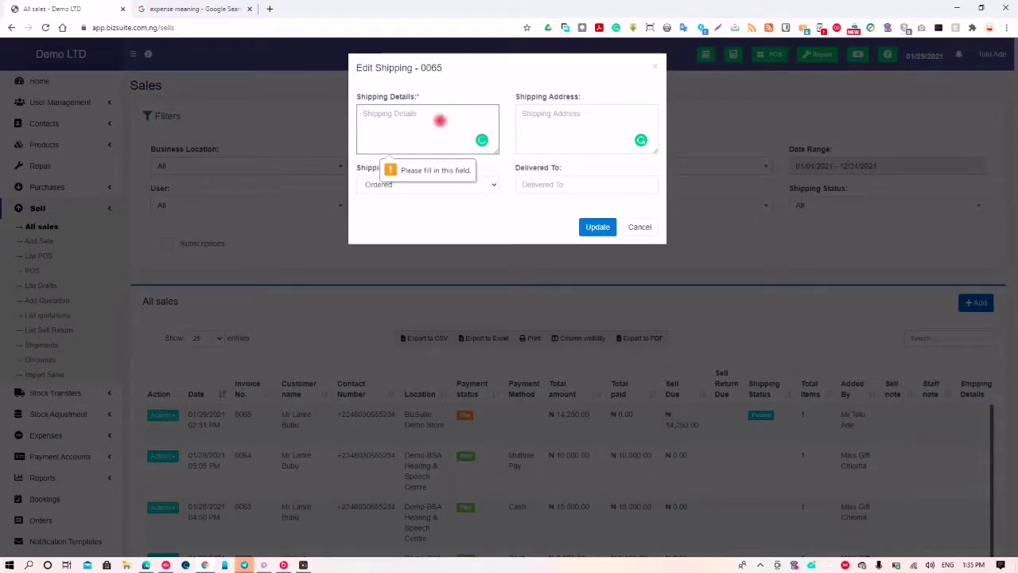
click(639, 227)
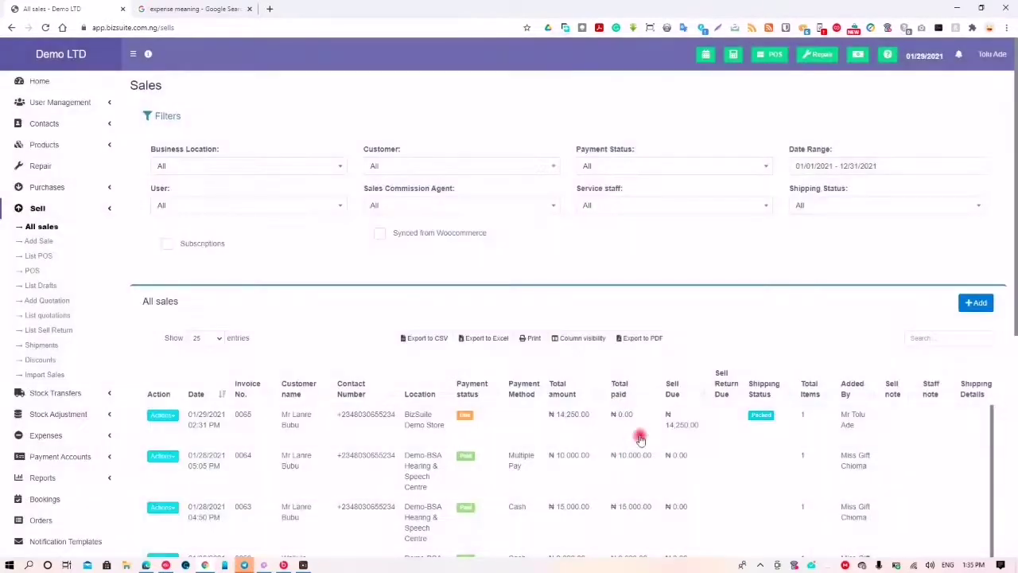
- Start a new payment for the newest sale from its payment status and set the amount to 10000
click(467, 421)
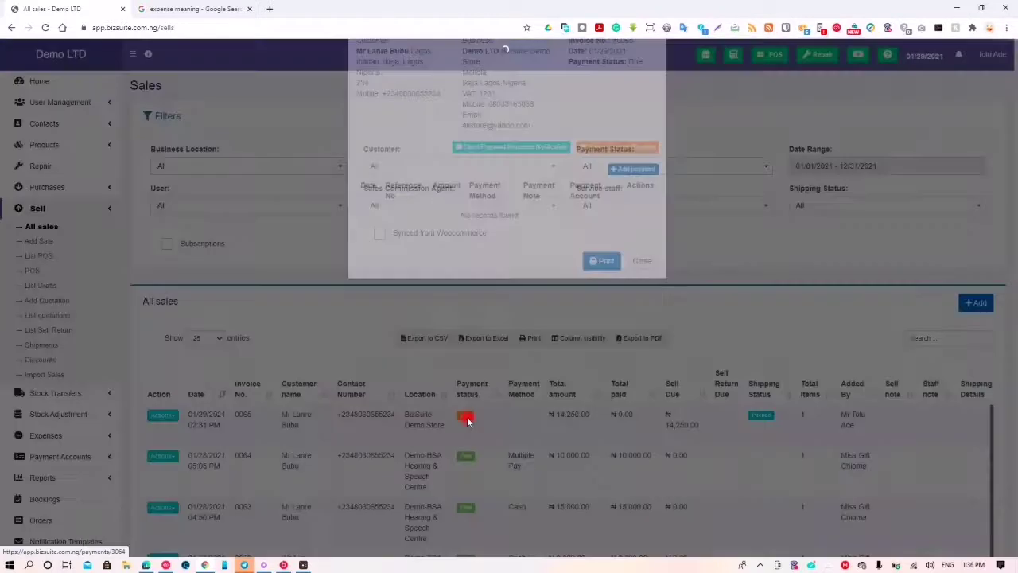
click(635, 226)
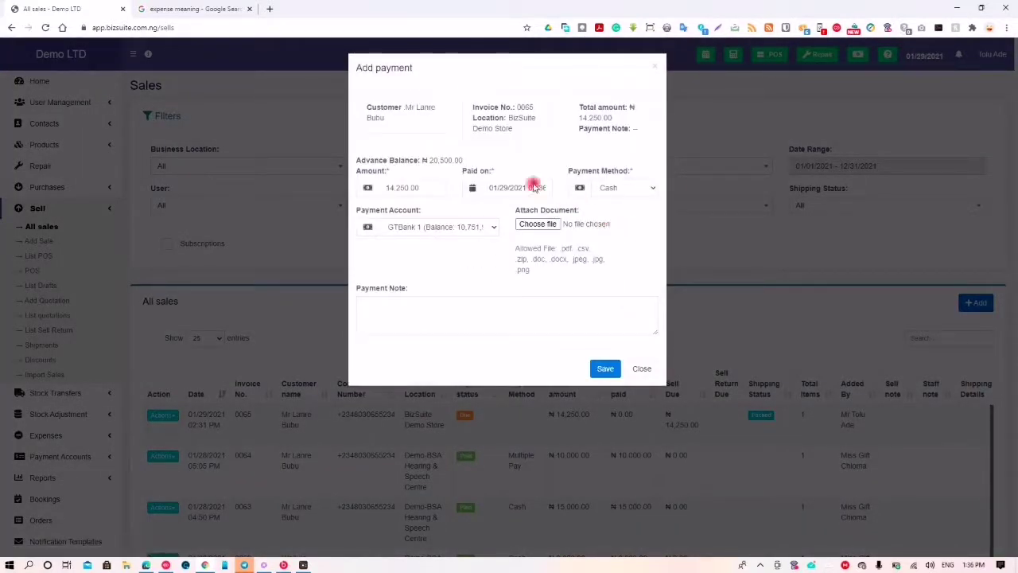
click(614, 189)
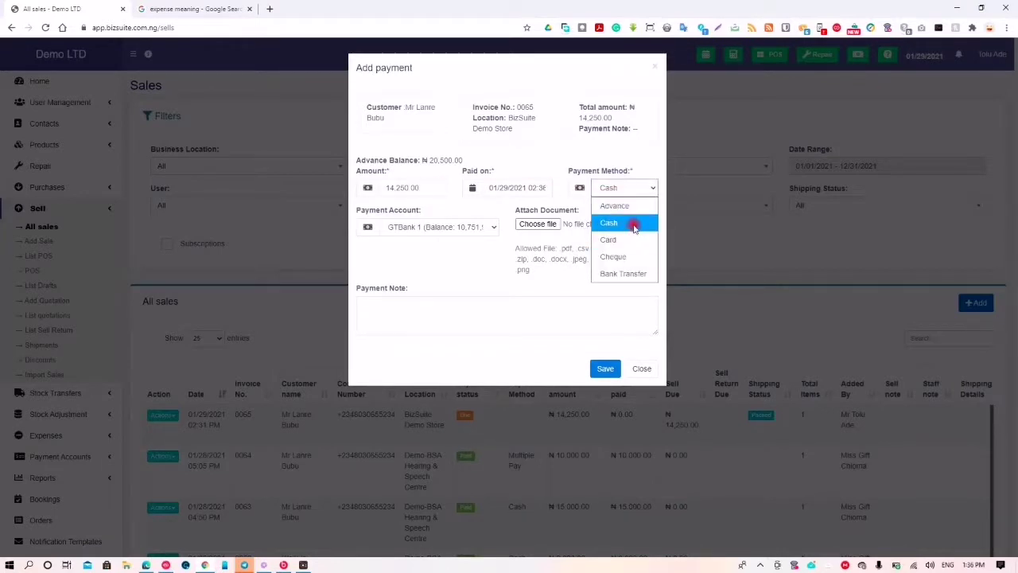
click(630, 223)
click(417, 189)
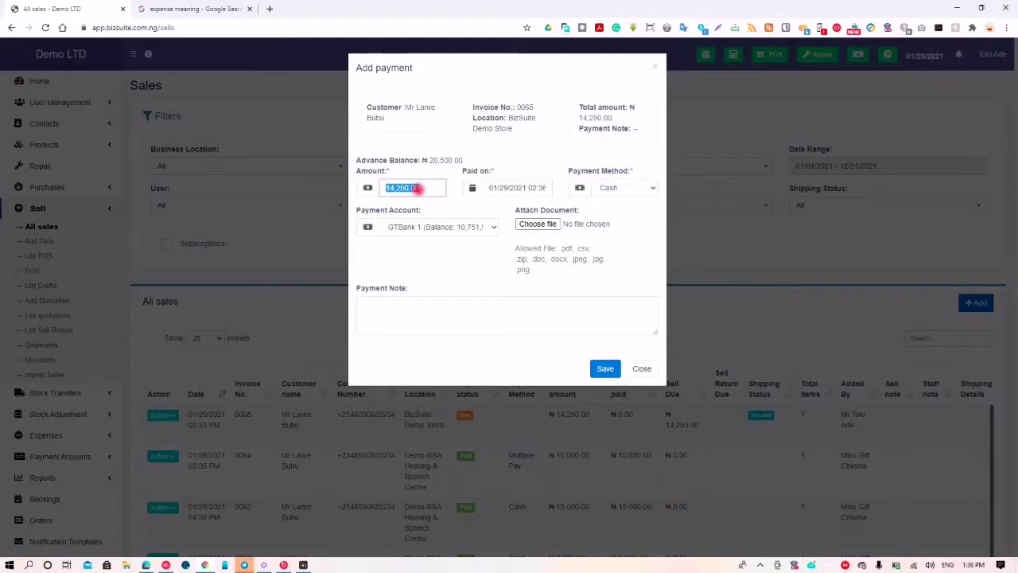
text(10000)
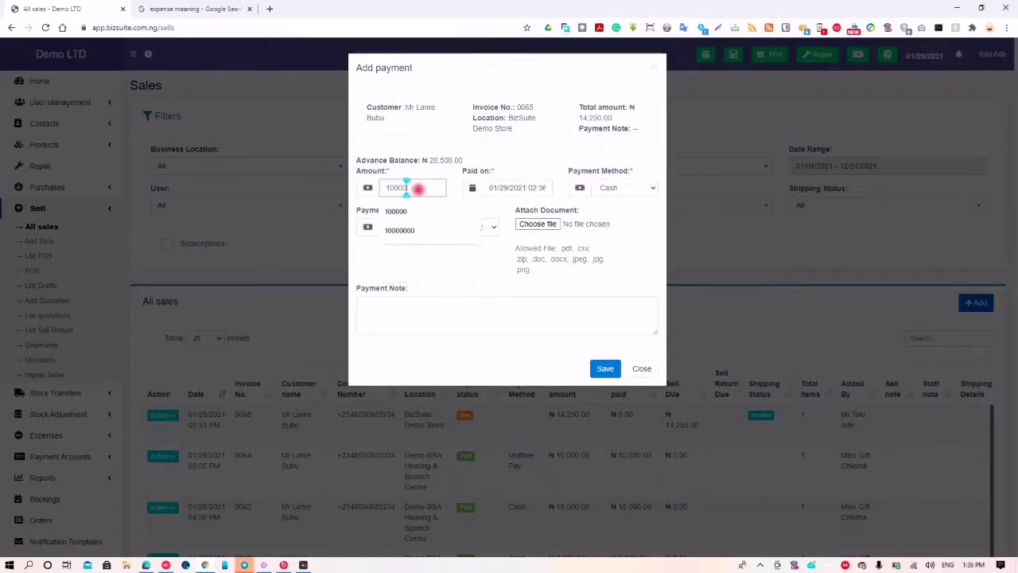
click(400, 263)
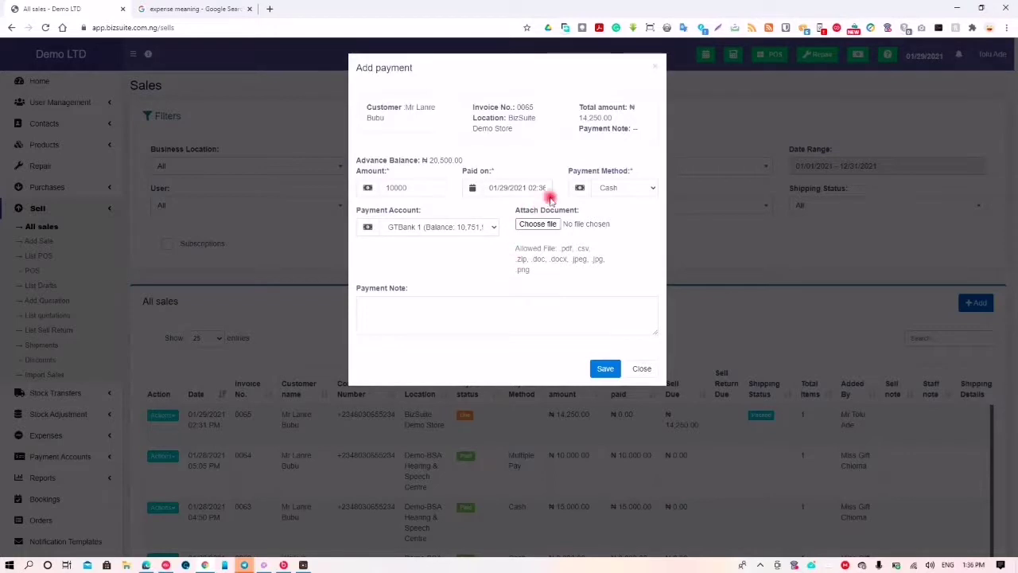
- Set the payment method to Bank Transfer, fill in the bank account number and save the payment
click(611, 188)
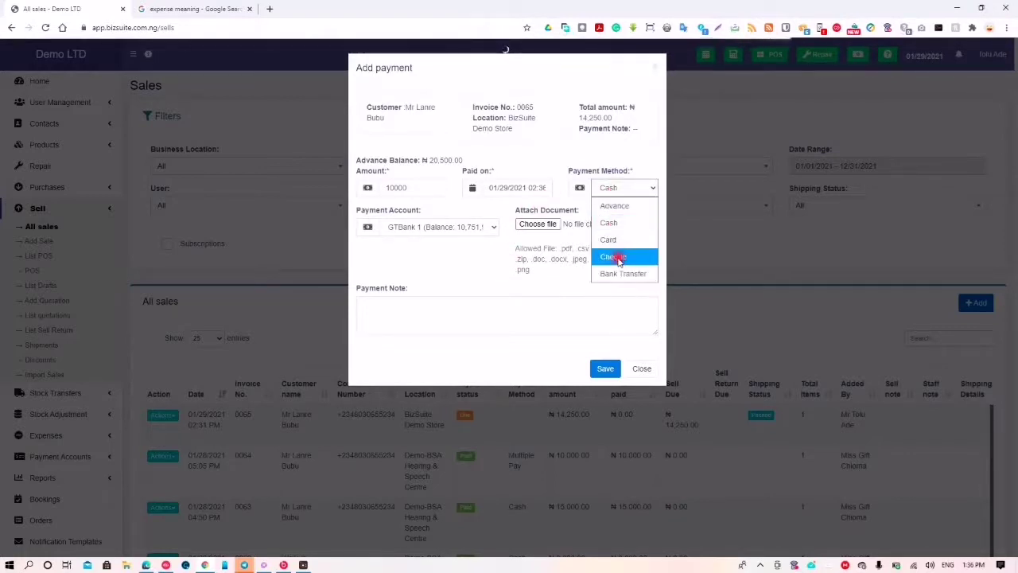
click(623, 273)
click(417, 302)
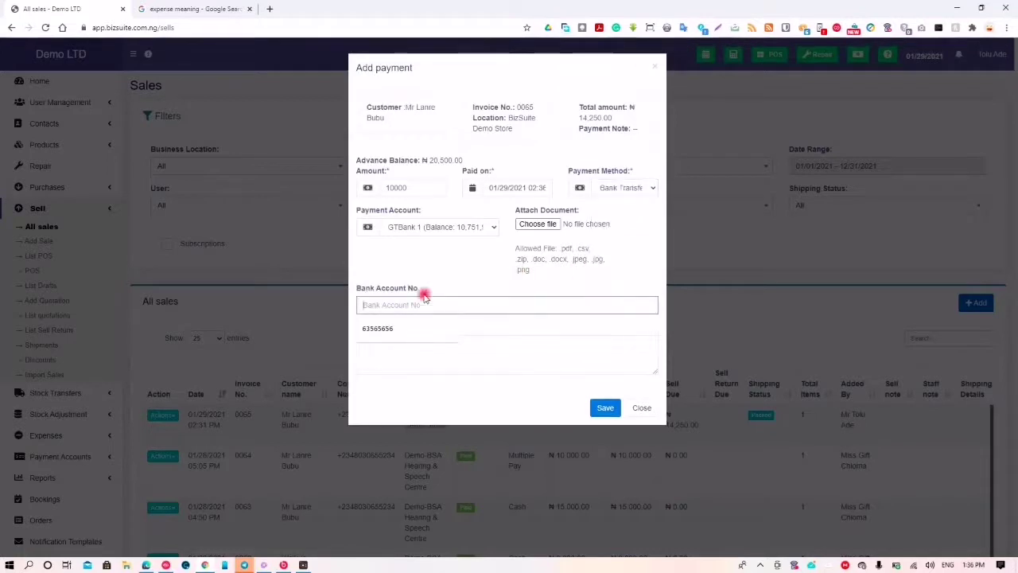
click(389, 329)
click(425, 342)
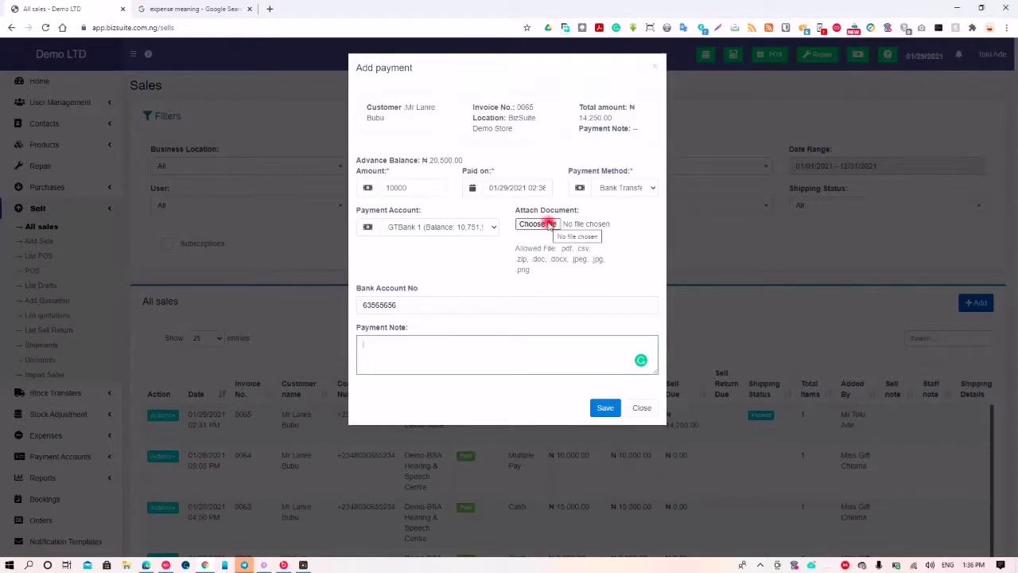
click(607, 408)
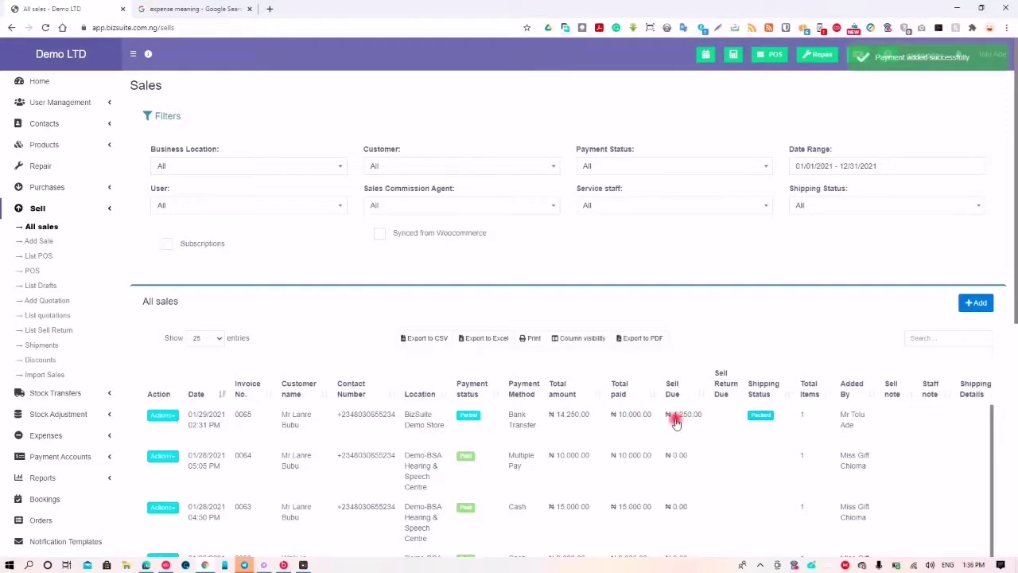
- Review the newest sale's details and remaining balance, and return to the sales list
drag(676, 423, 704, 423)
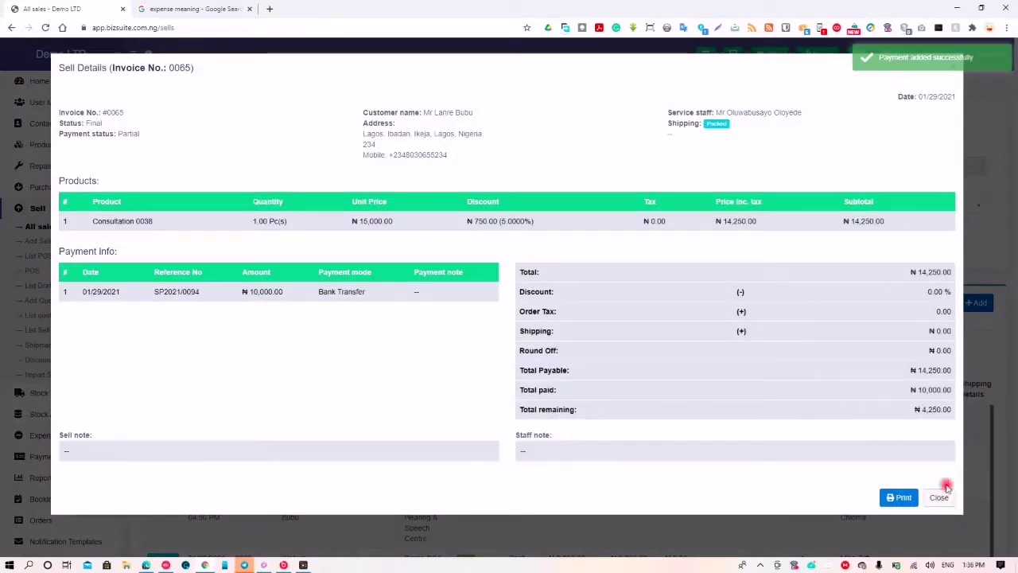
drag(915, 411, 924, 409)
click(947, 499)
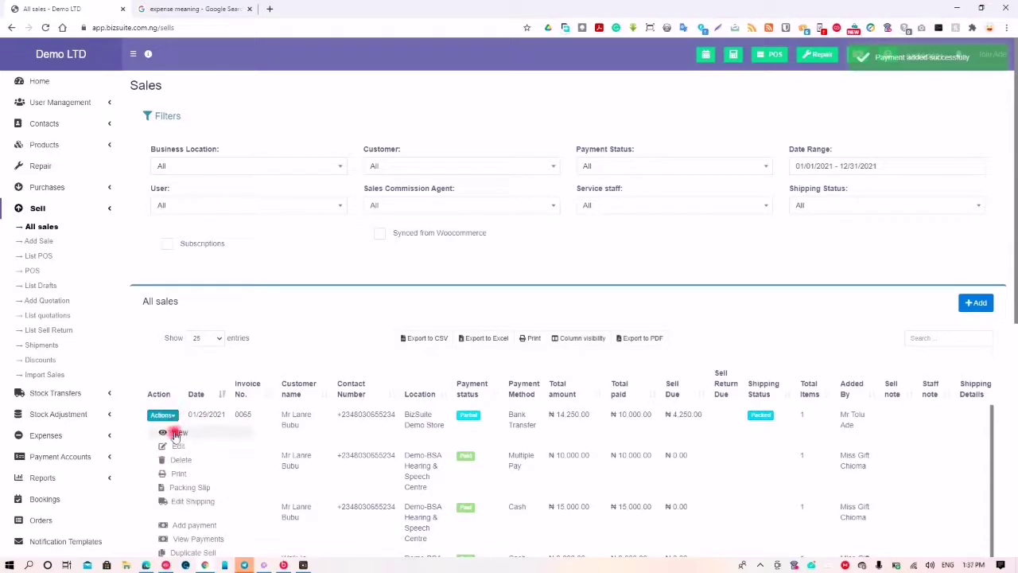
- Review the email-only, SMS-only and combined options of the newest sale's New Sale Notification without sending it
scroll(195, 485, down, 1)
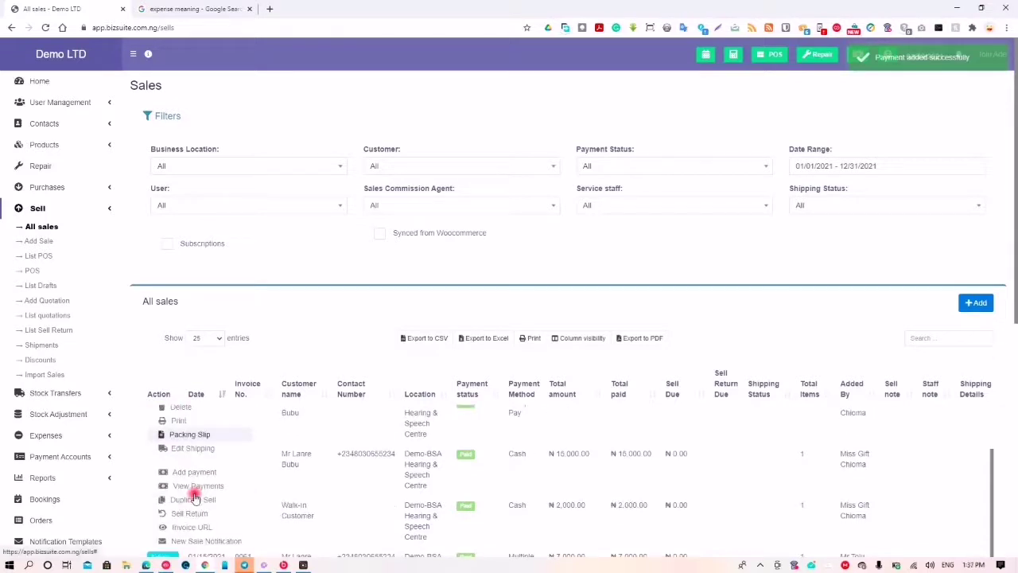
click(203, 542)
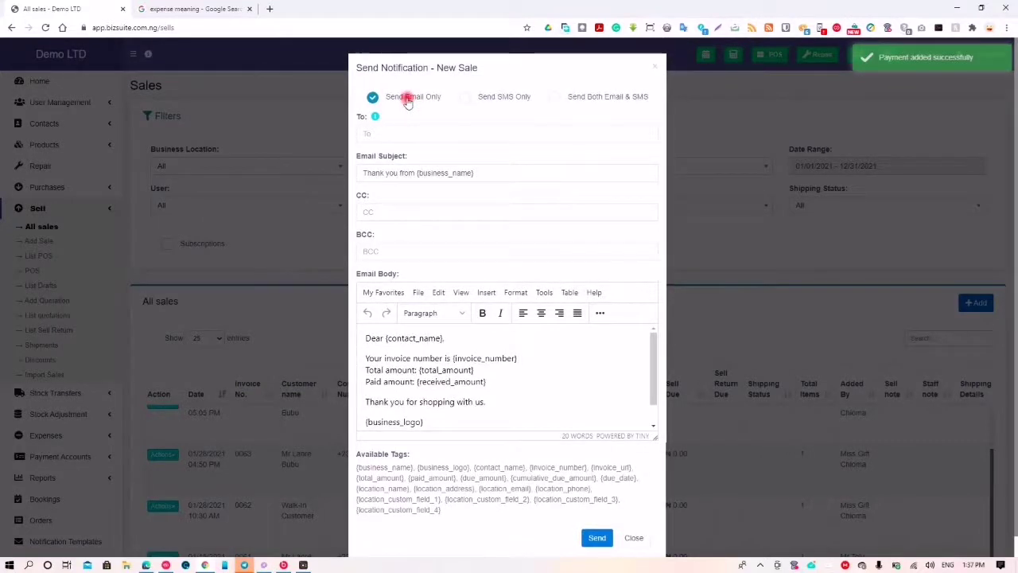
click(507, 98)
click(574, 102)
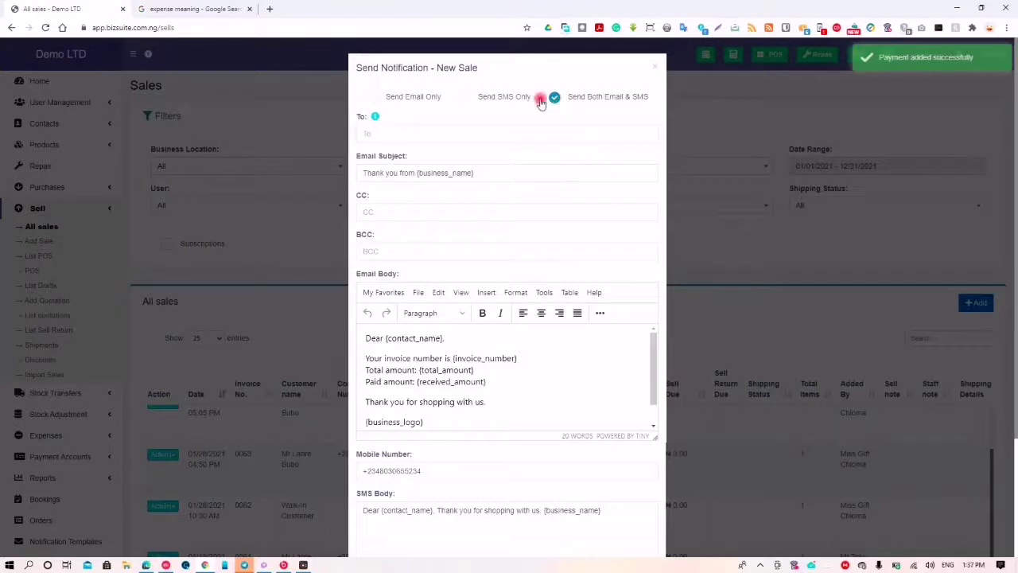
click(504, 101)
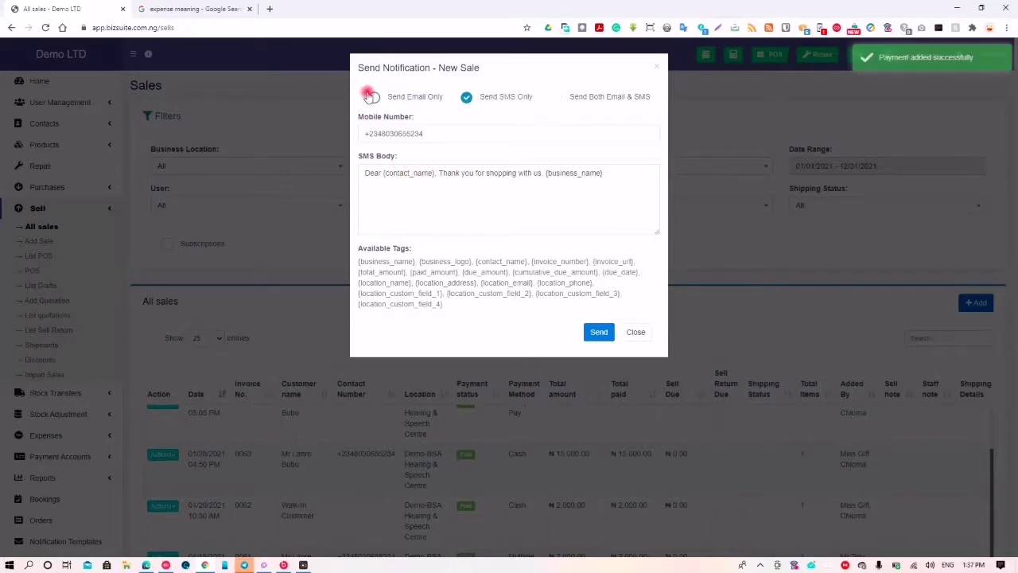
click(374, 97)
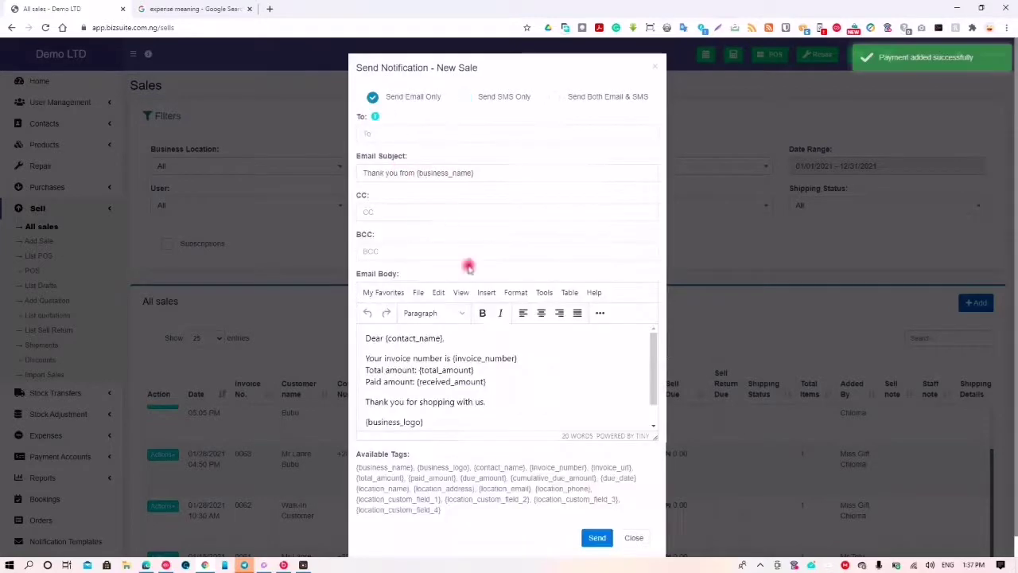
click(634, 538)
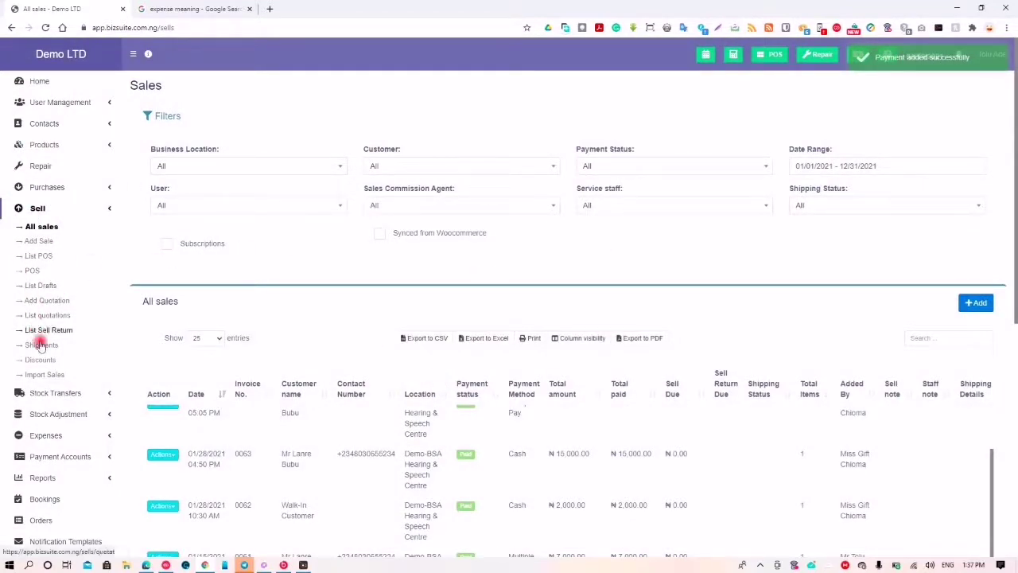
- Go to the POS and open a cash register with 0 cash in hand for BizSuite Demo Store (BL0001)
click(44, 285)
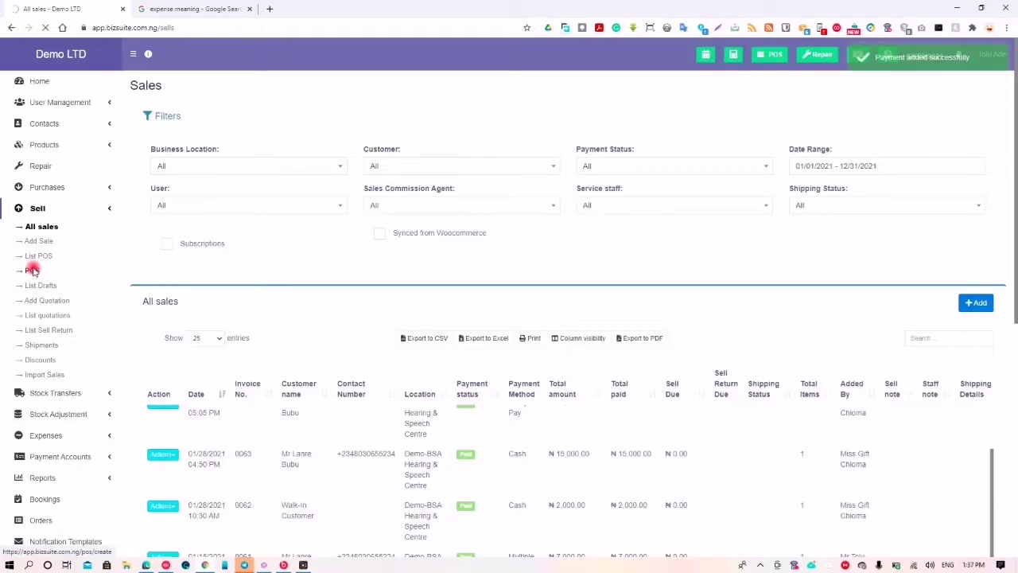
click(31, 270)
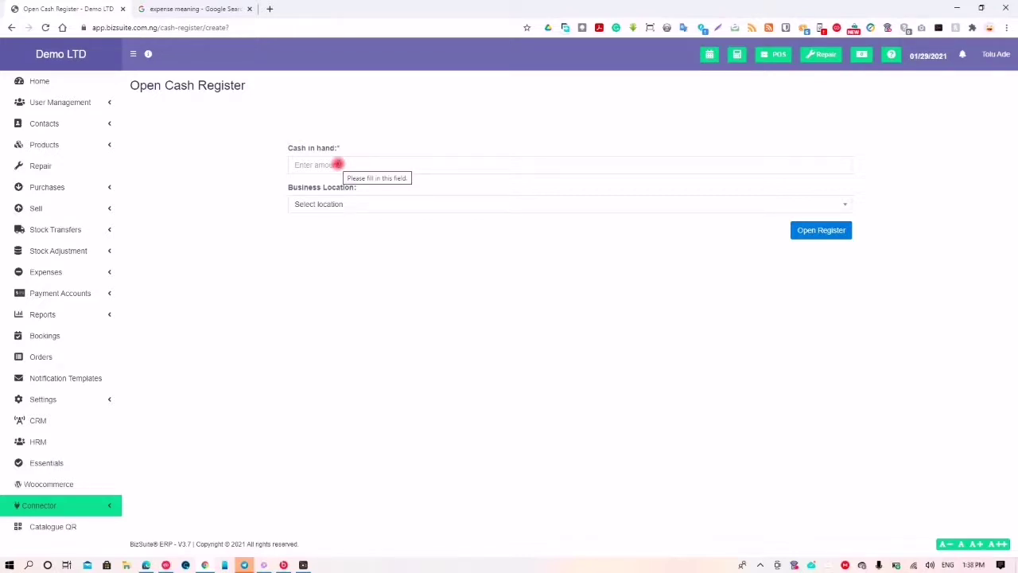
click(338, 164)
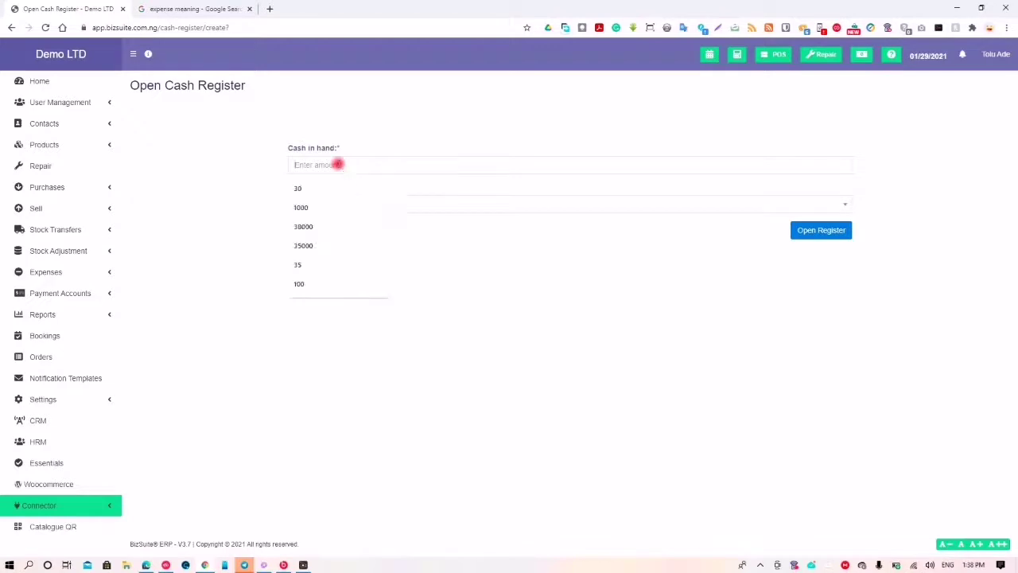
text(0)
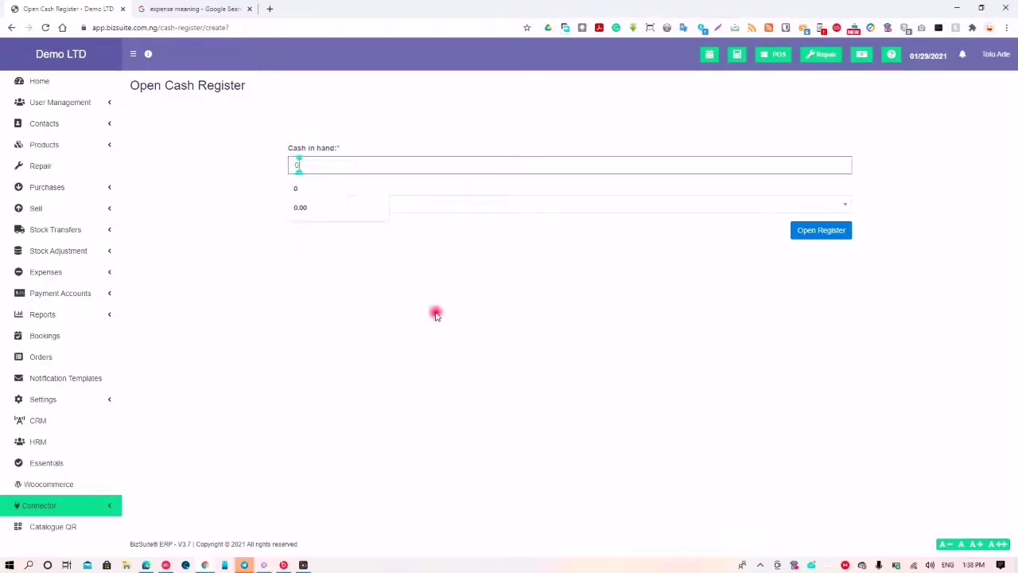
click(454, 290)
click(323, 199)
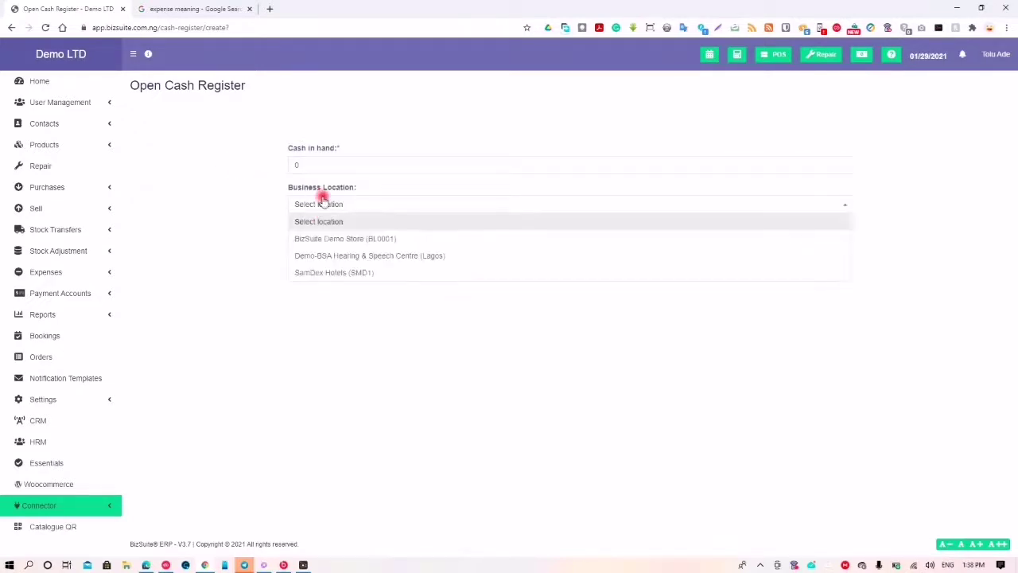
click(338, 237)
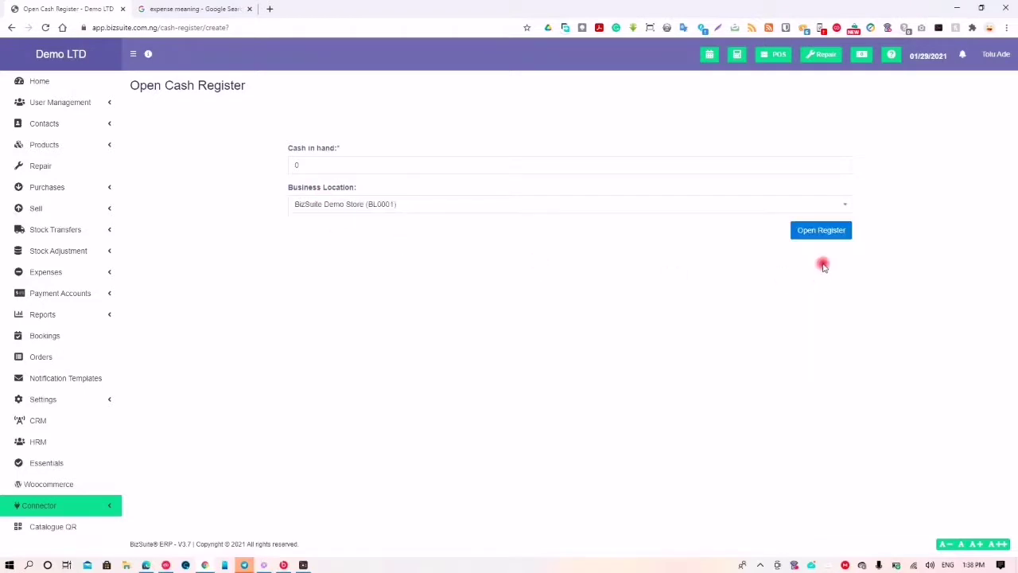
click(827, 235)
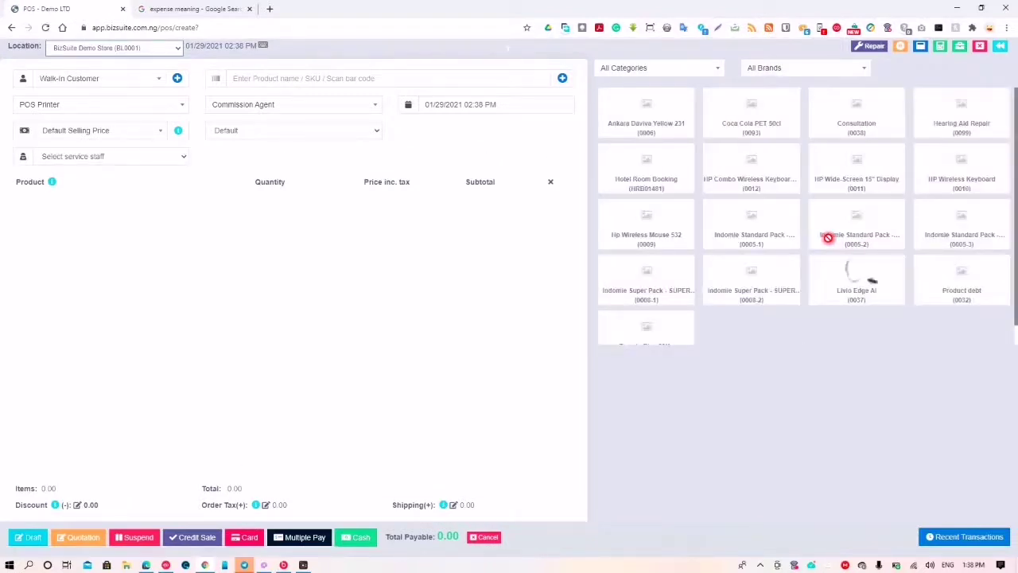
- Show the POS in full screen and select the existing customer by searching for the surname
click(1007, 28)
click(1001, 125)
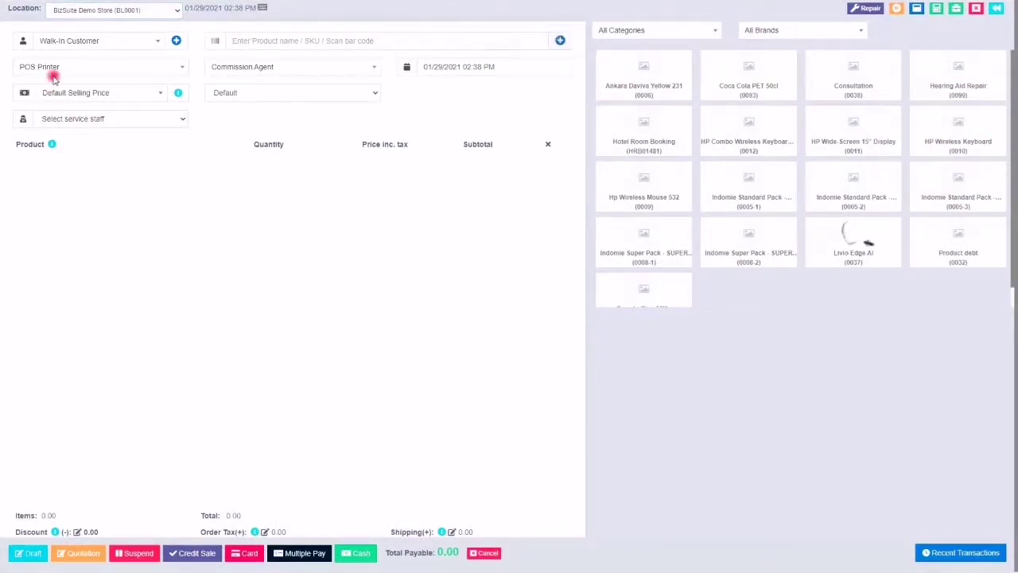
click(67, 40)
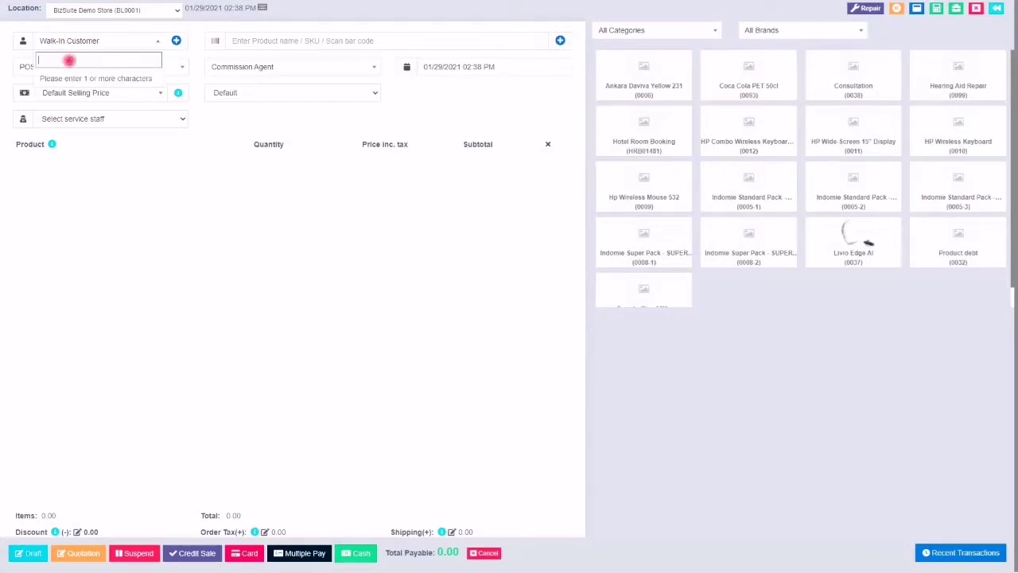
click(90, 38)
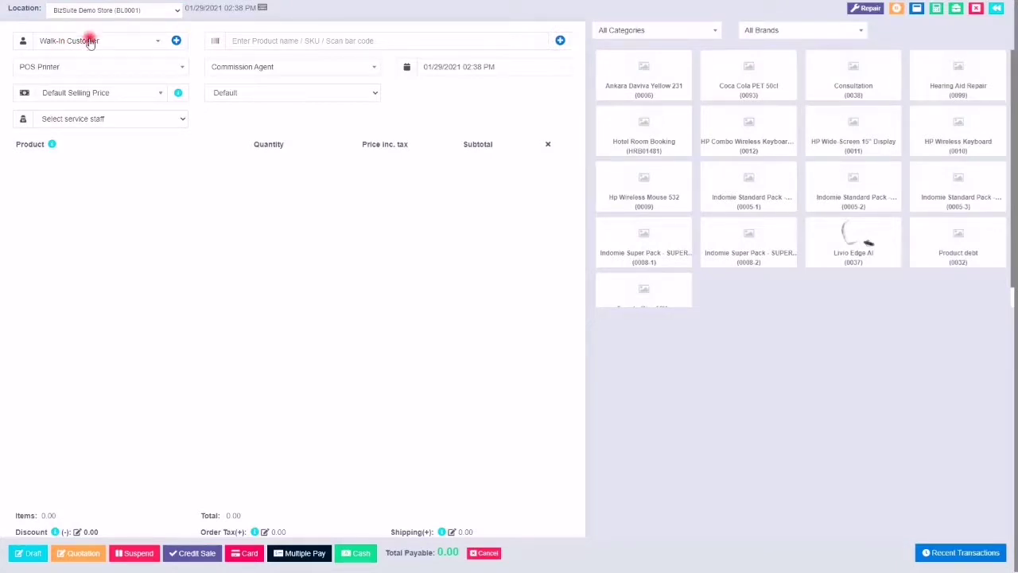
click(90, 41)
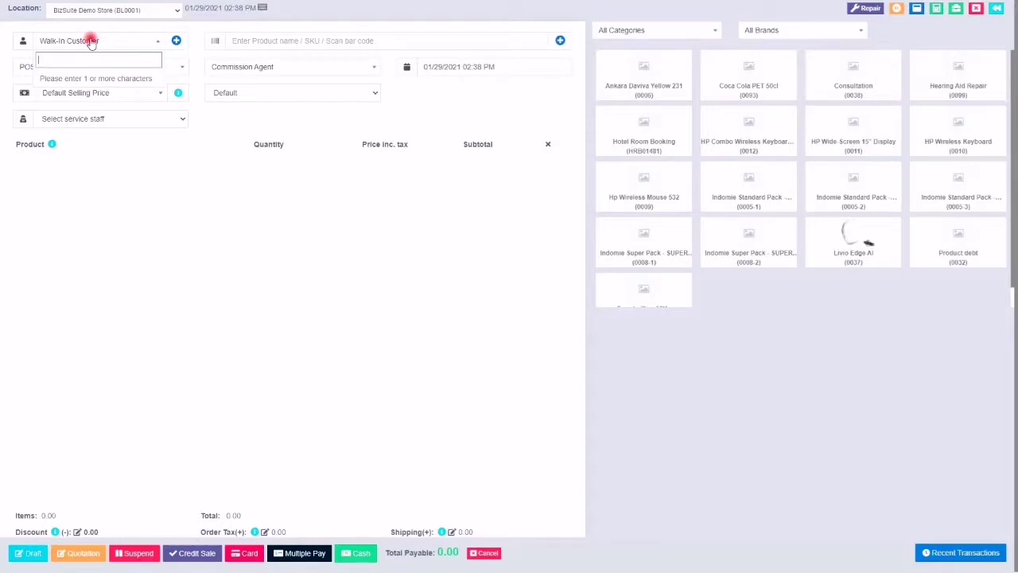
text(bubu)
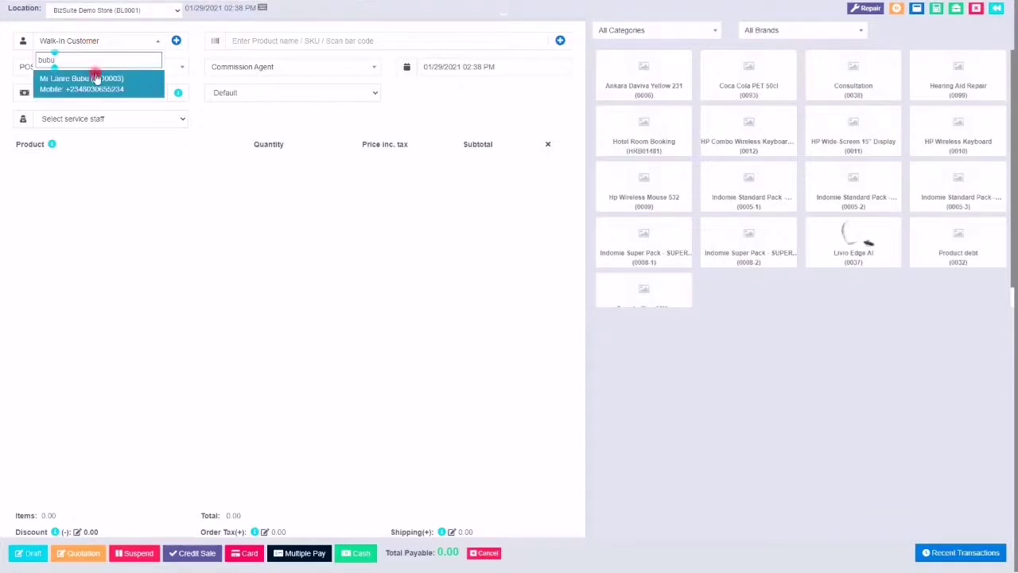
click(95, 77)
- Set the invoice layout to Classic, keep the Default Selling Price and assign the last listed service staff member
click(96, 71)
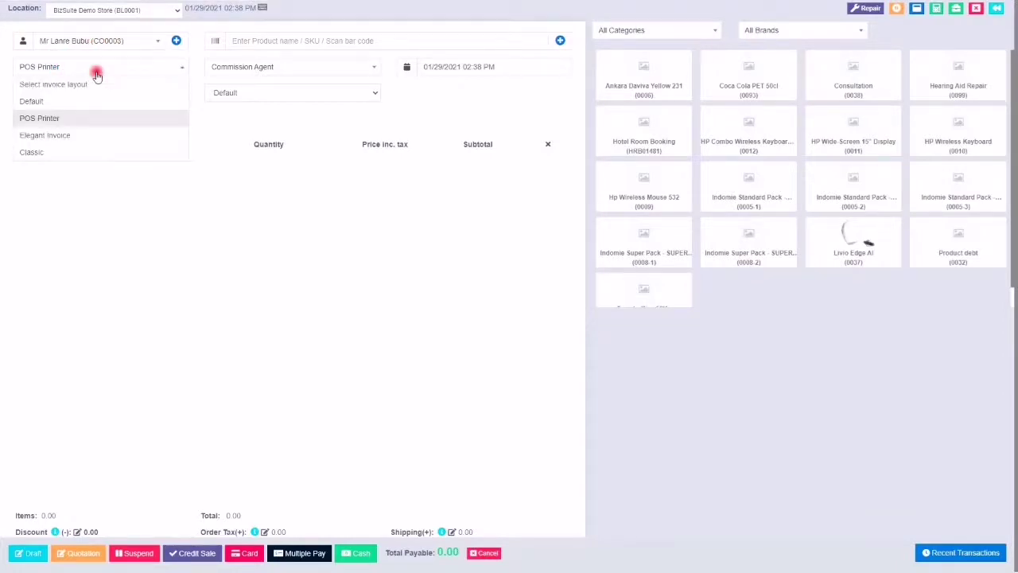
click(37, 152)
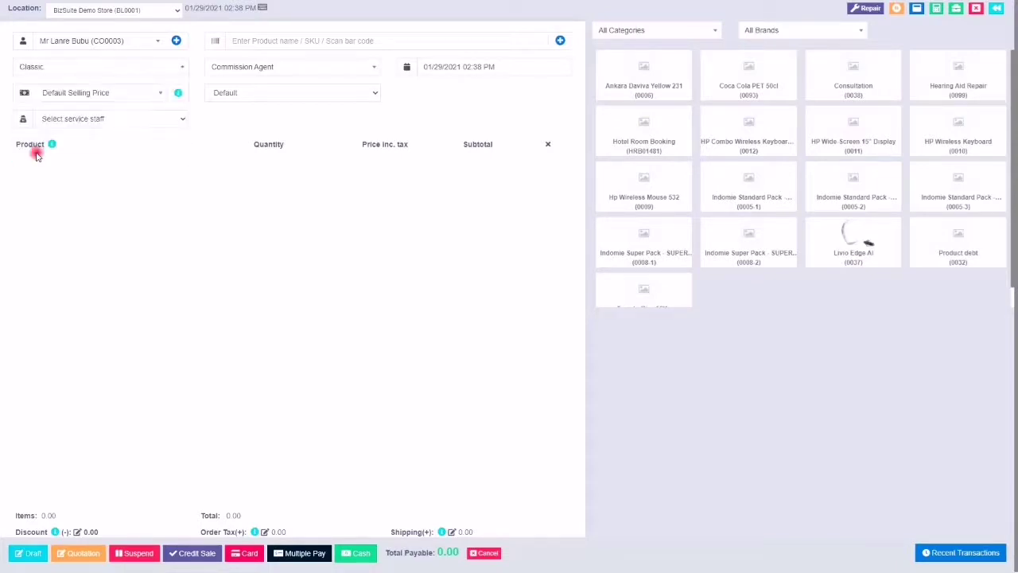
click(118, 95)
click(118, 97)
click(153, 119)
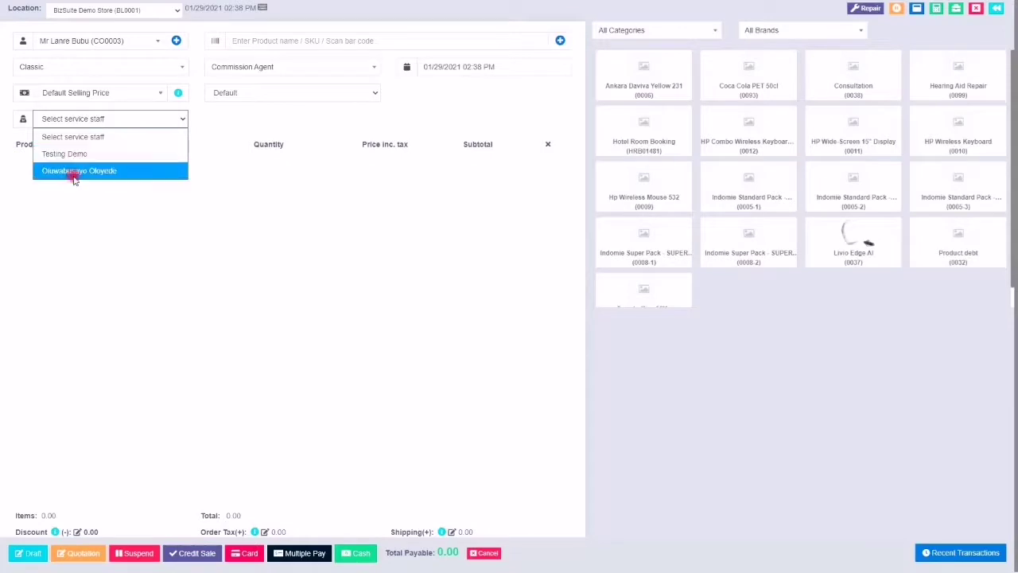
click(73, 171)
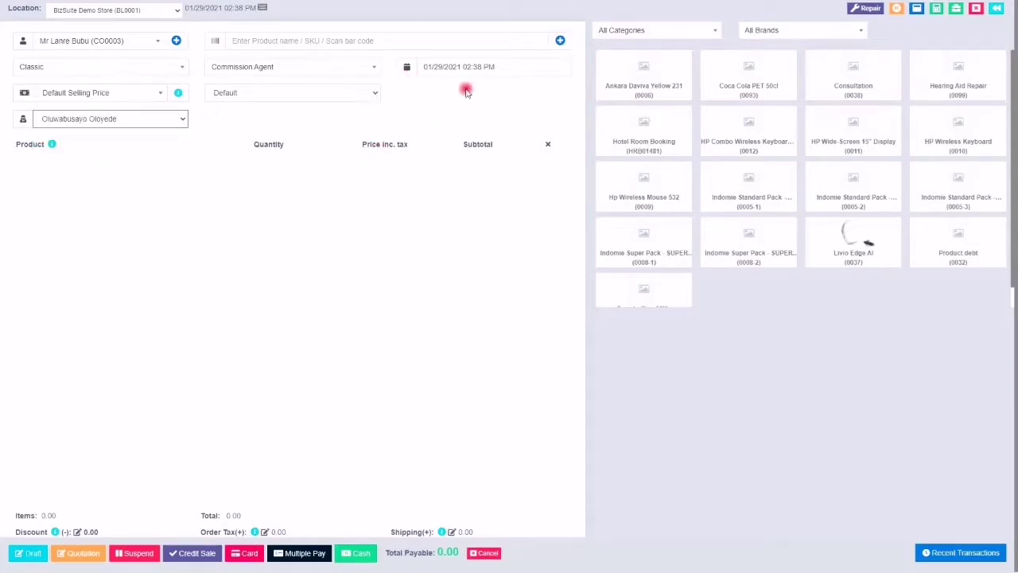
- Add the Consultation product to the POS sale and check its price and discount options without changing them
click(871, 75)
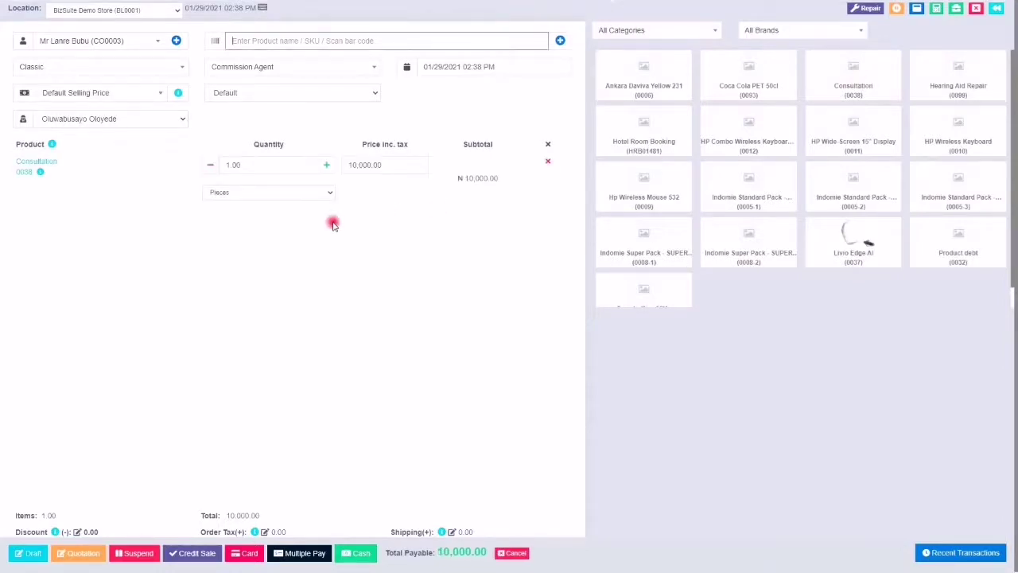
click(37, 173)
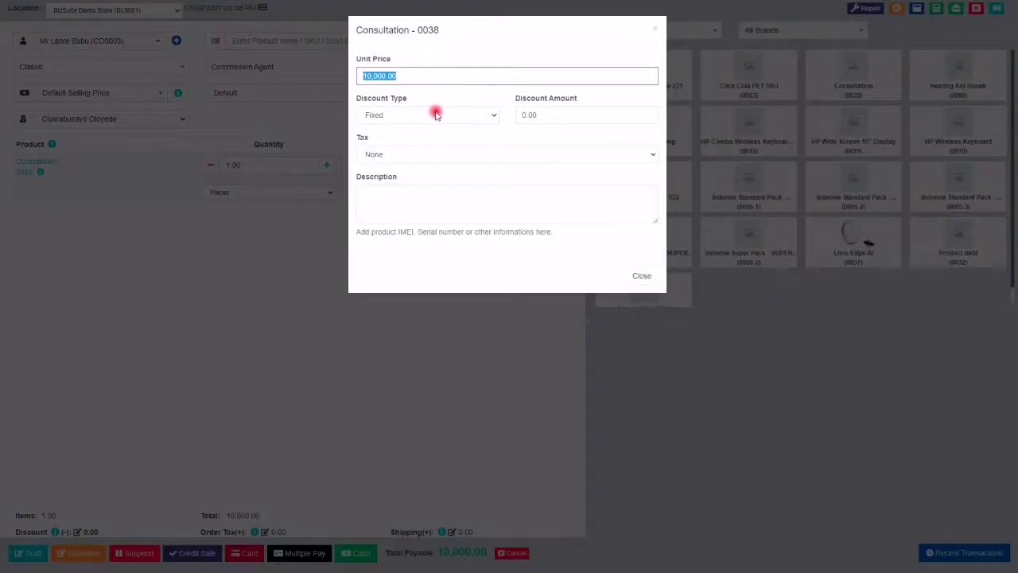
click(436, 114)
click(532, 115)
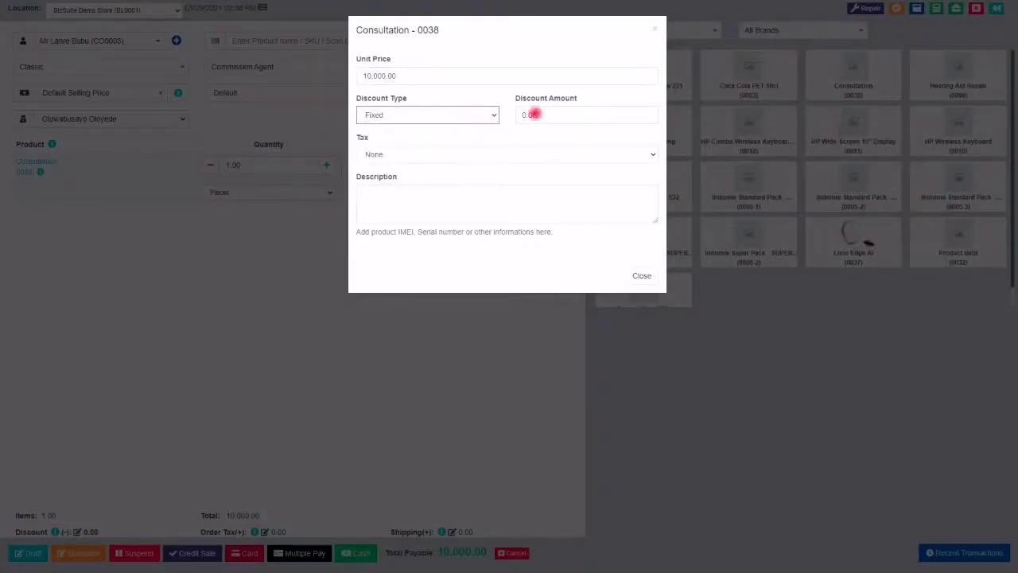
click(641, 275)
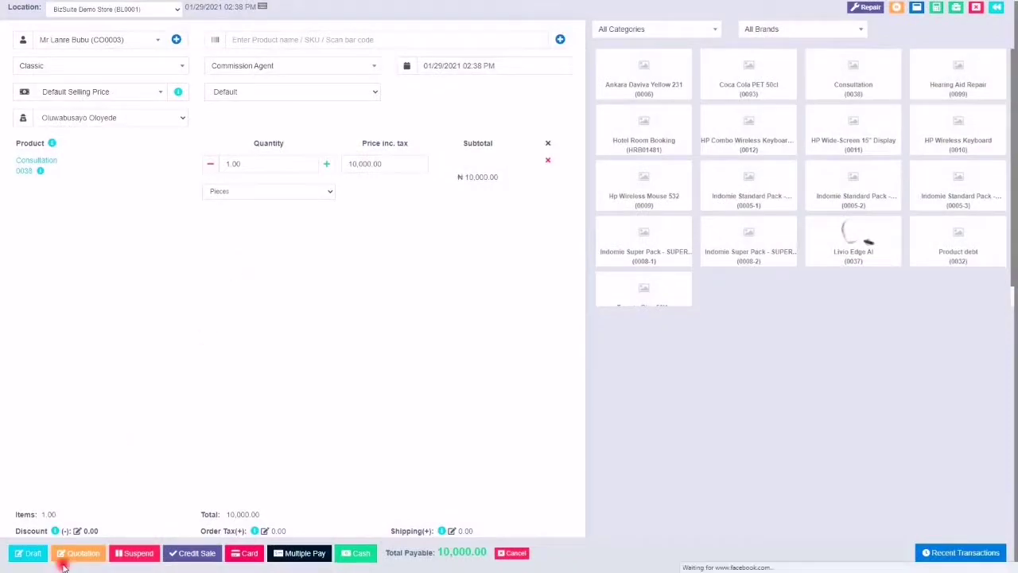
- Review the order discount and shipping settings of the POS sale, cancelling both without changes
click(78, 531)
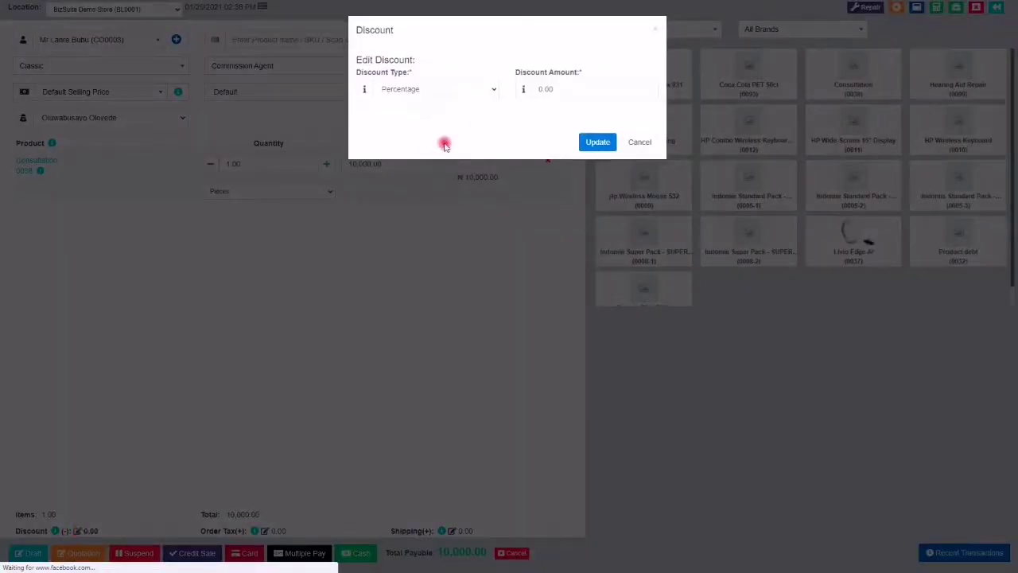
click(641, 142)
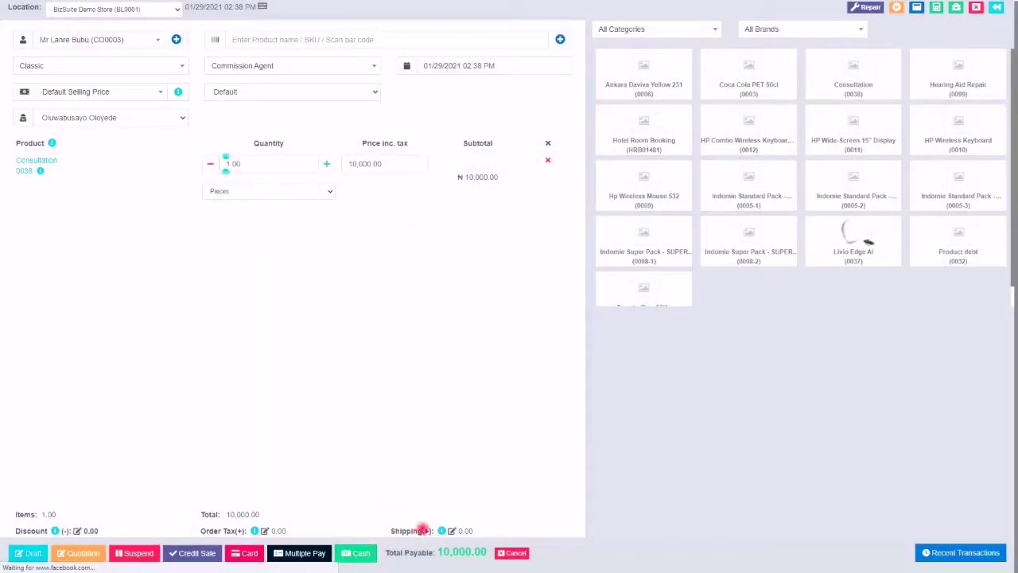
click(451, 531)
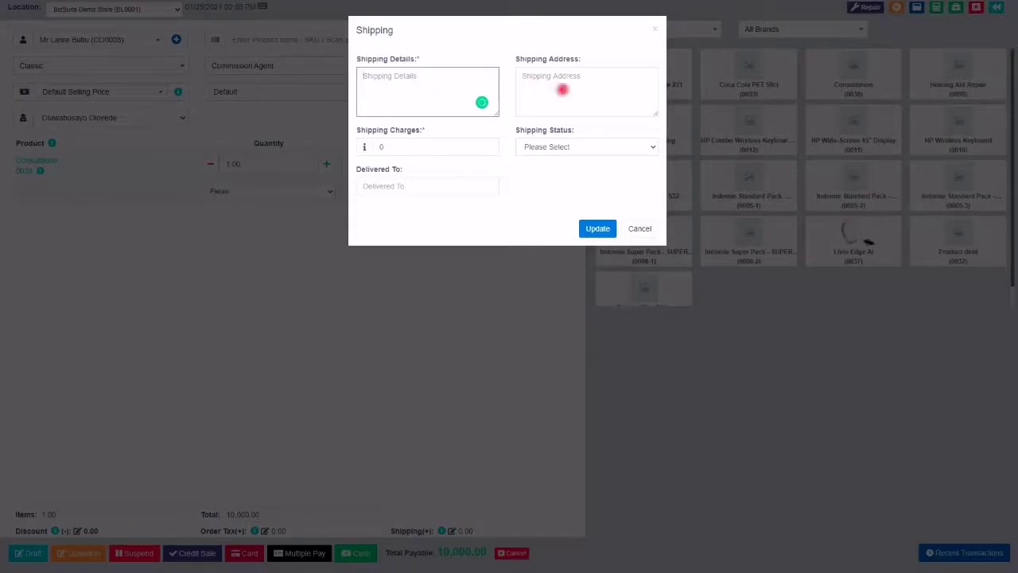
click(561, 91)
click(467, 228)
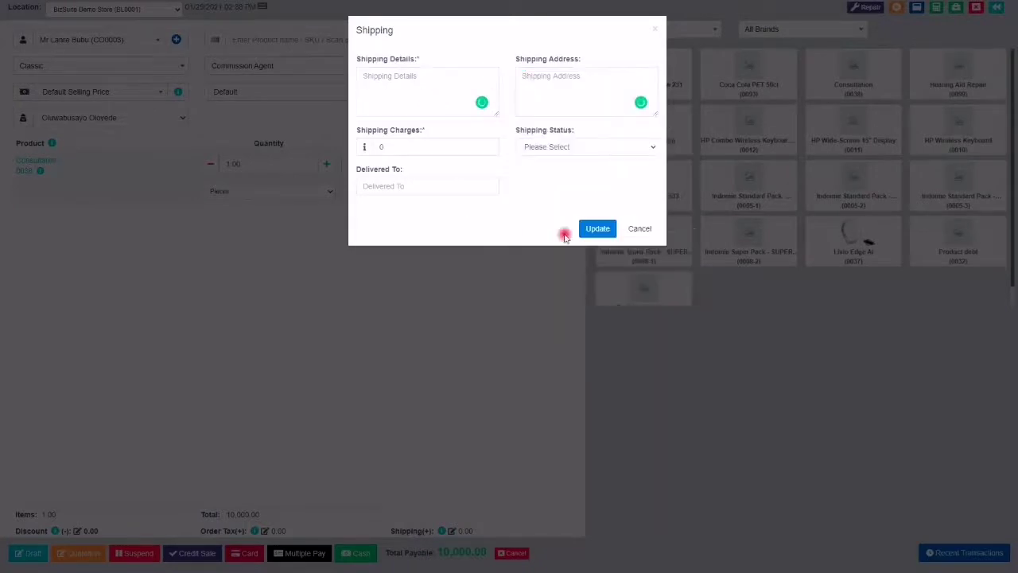
click(641, 231)
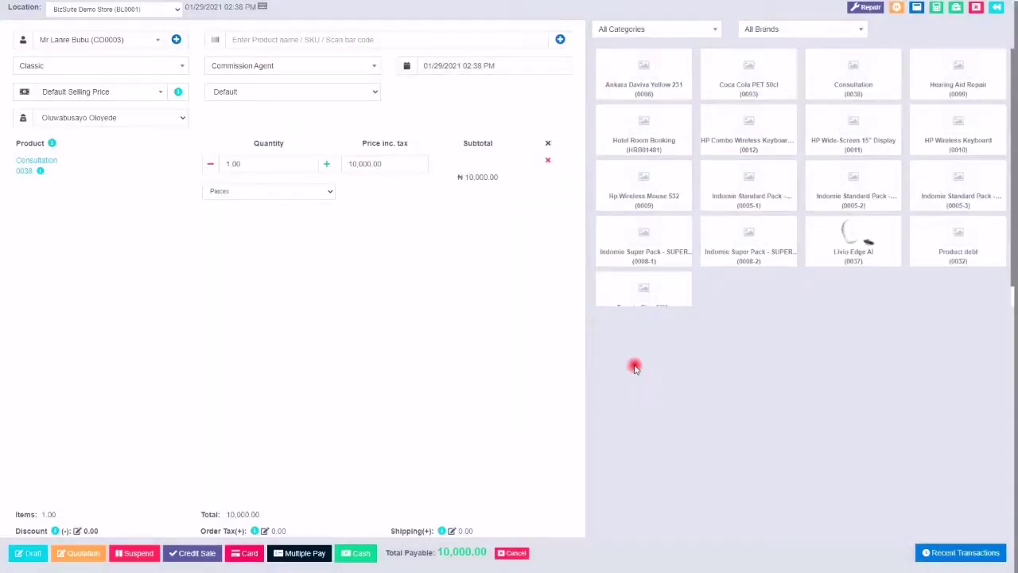
- Start a multiple-payment checkout with a first payment of 4000 in Cash, keeping GTBank 1 as the payment account
click(309, 557)
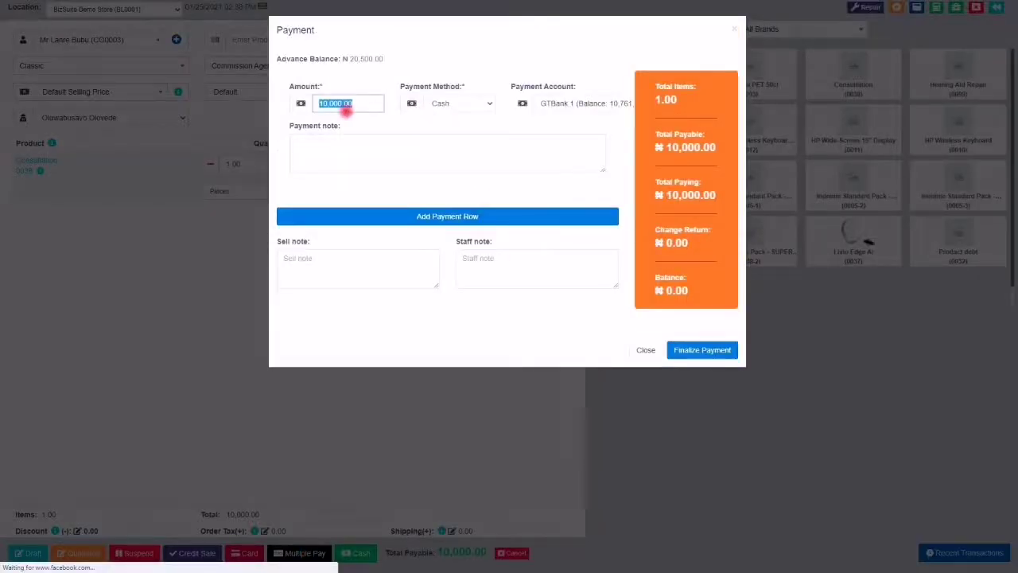
text(4000)
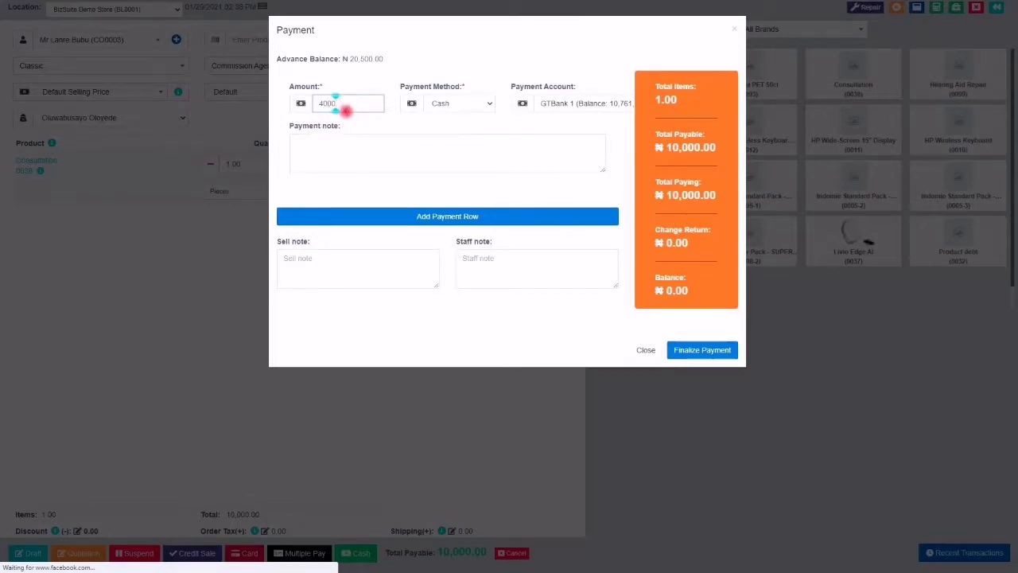
click(506, 123)
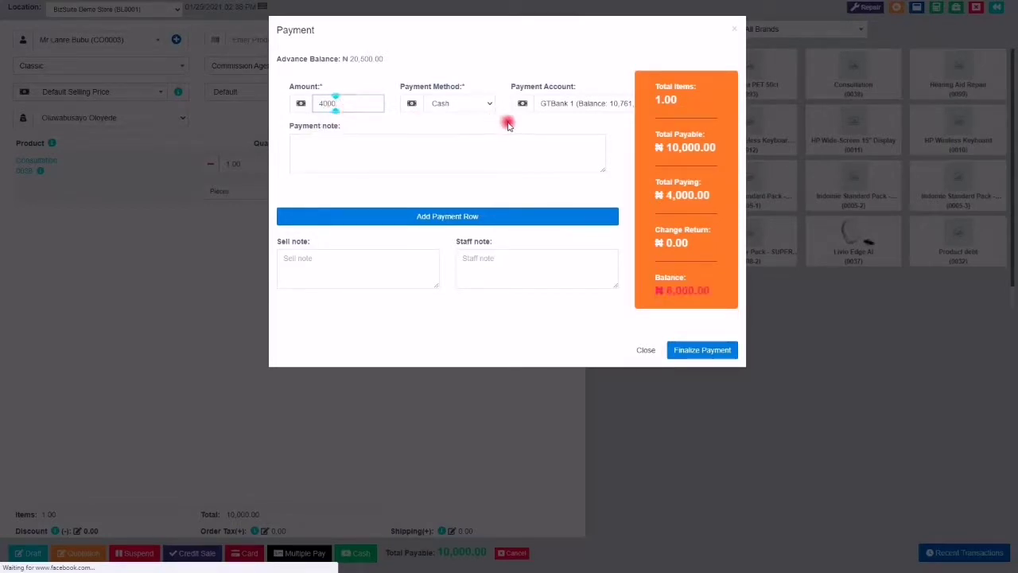
click(562, 104)
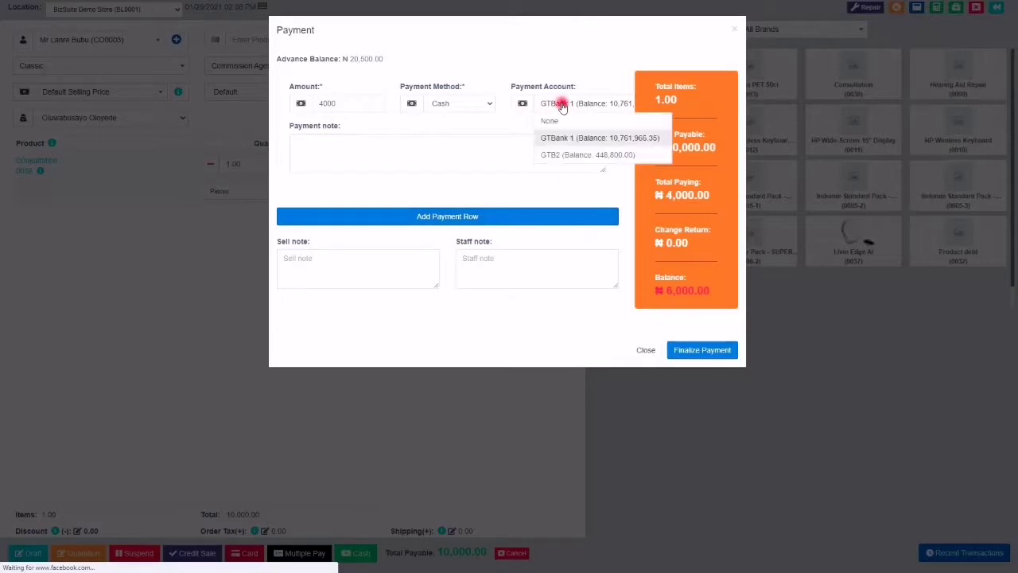
click(562, 106)
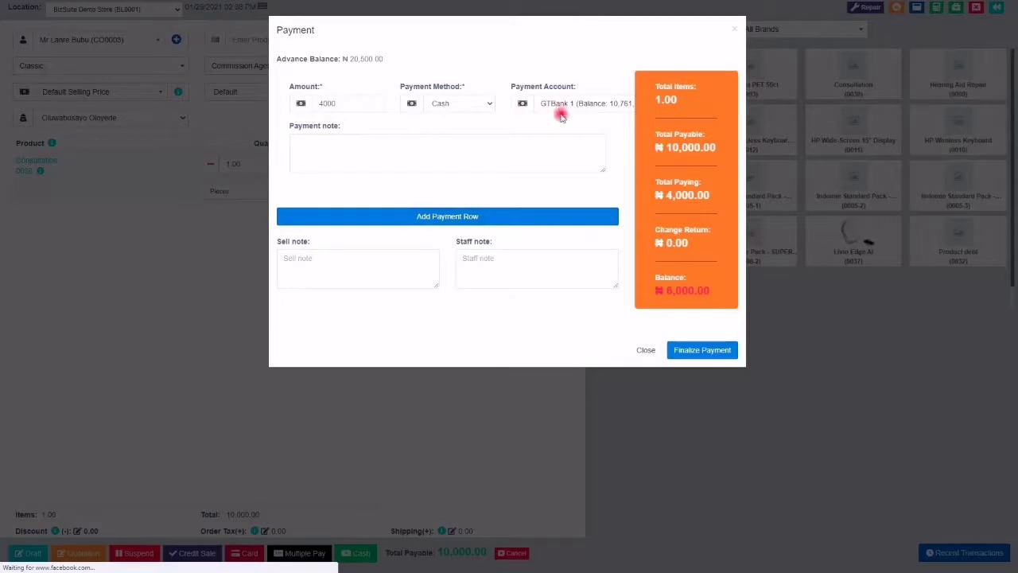
- Add a second payment row for the remaining 6,000.00 by Card, leaving card details and notes empty, and finalize the payment
click(494, 216)
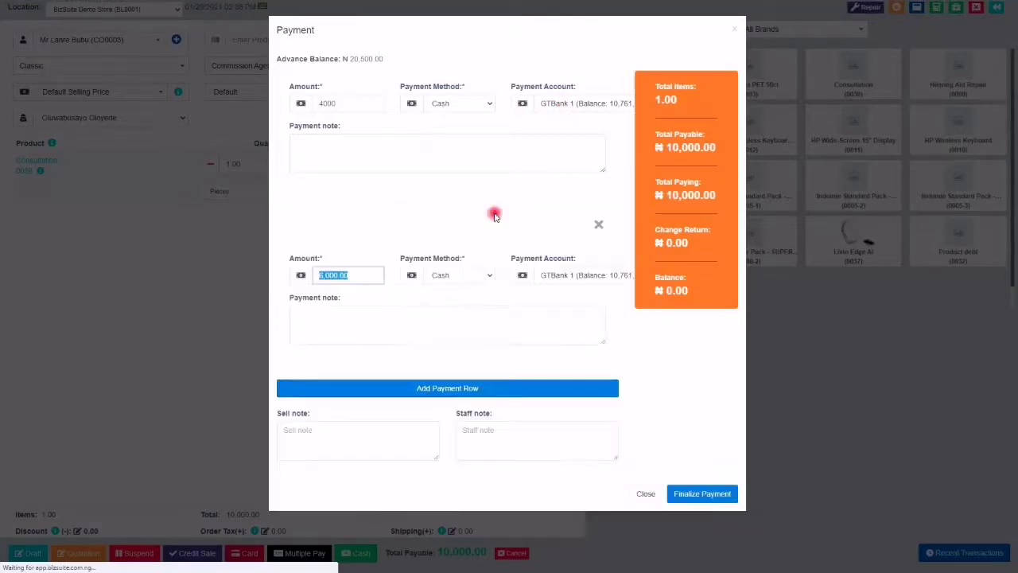
click(442, 278)
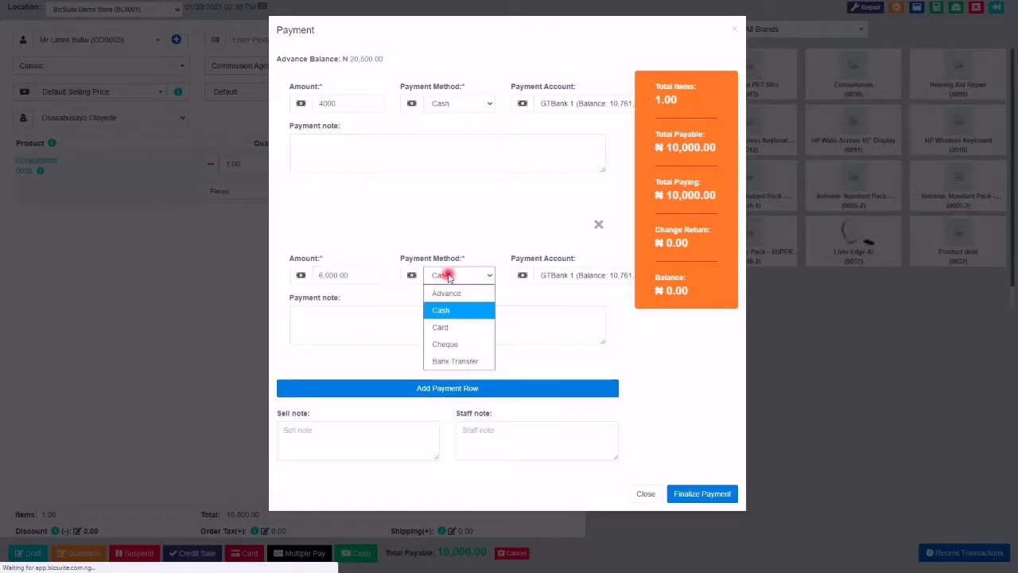
click(445, 327)
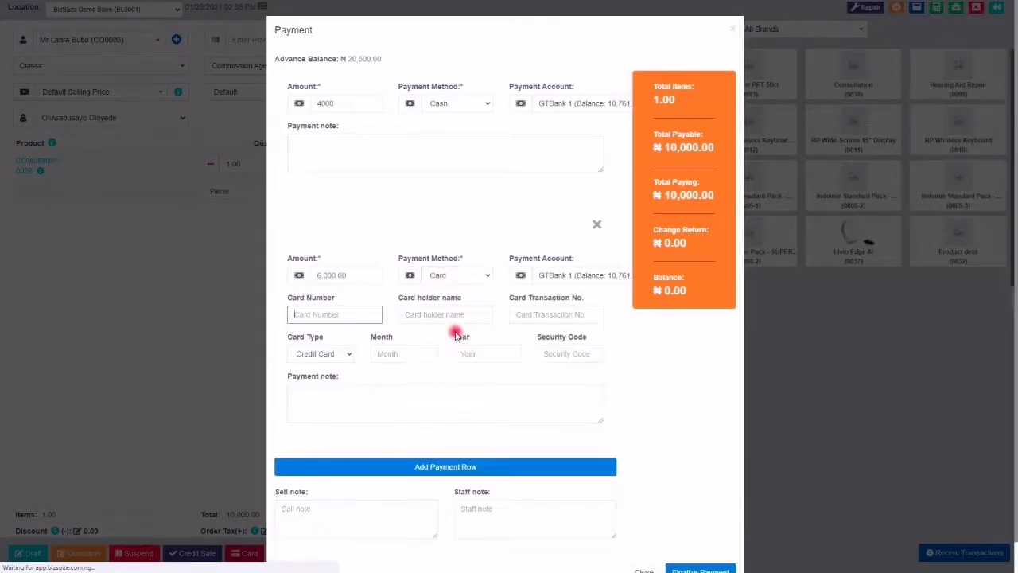
click(457, 335)
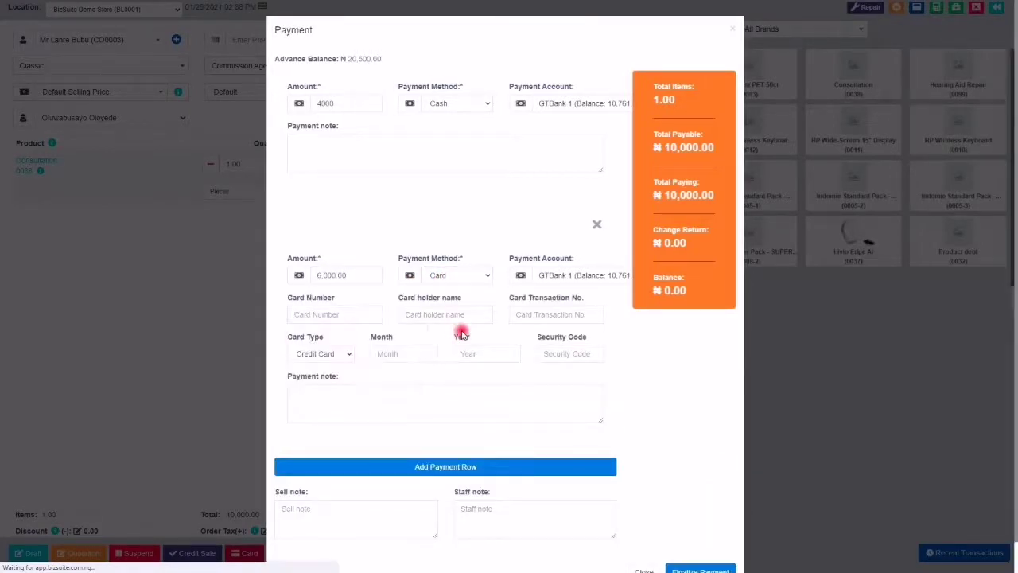
scroll(461, 334, down, 1)
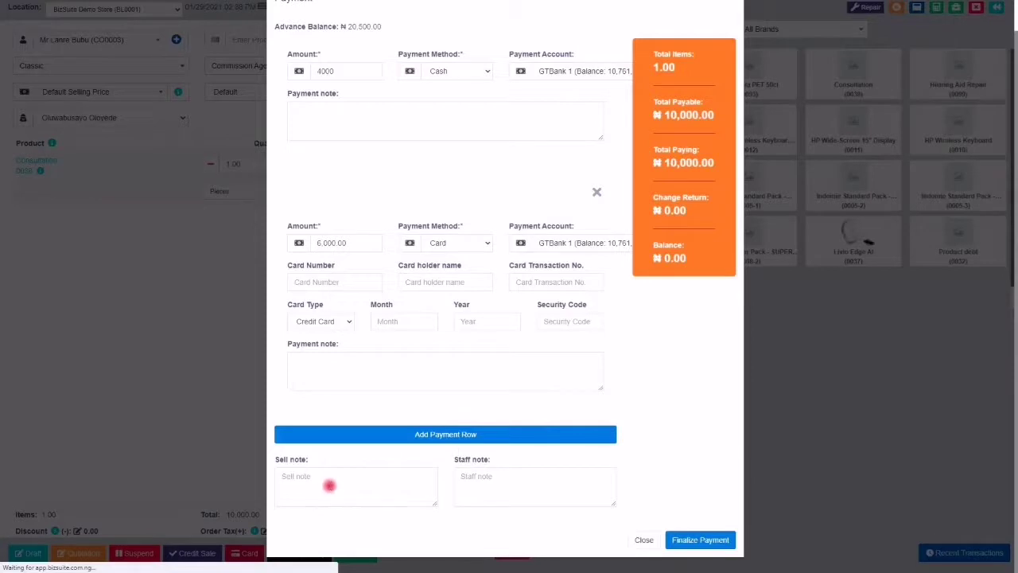
click(329, 486)
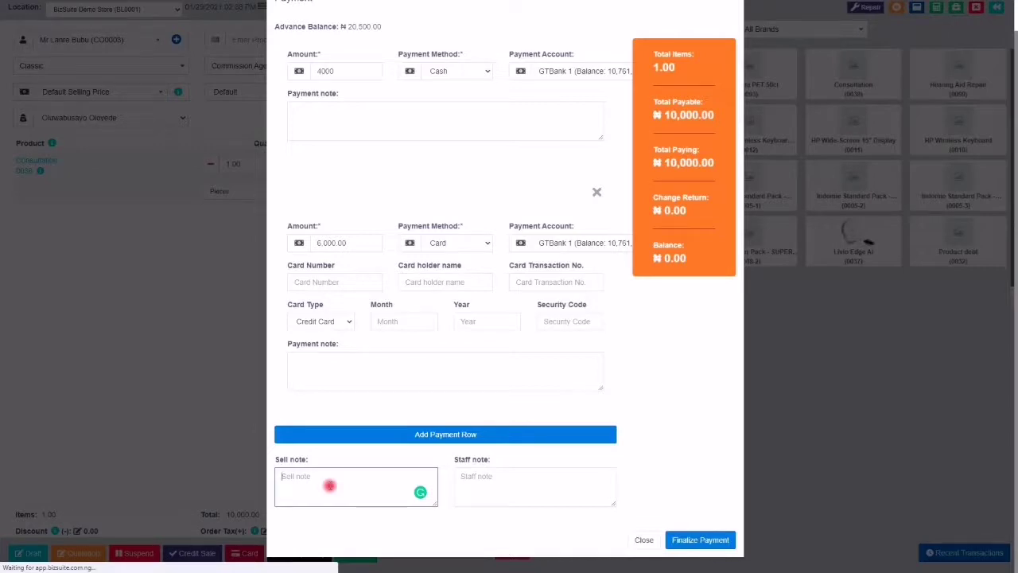
click(684, 539)
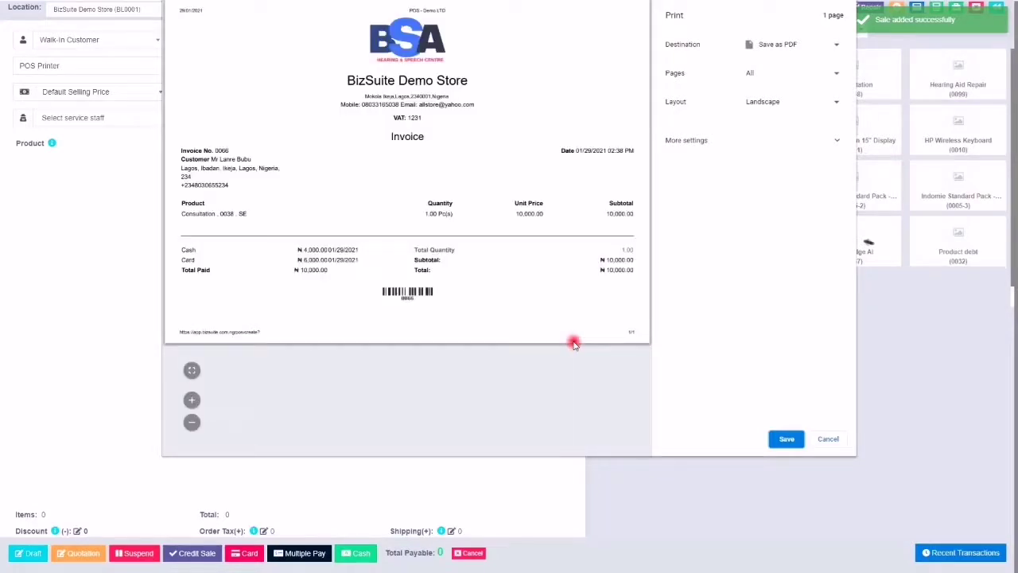
- Preview the invoice in Portrait layout, check the available print destinations and cancel printing
click(779, 102)
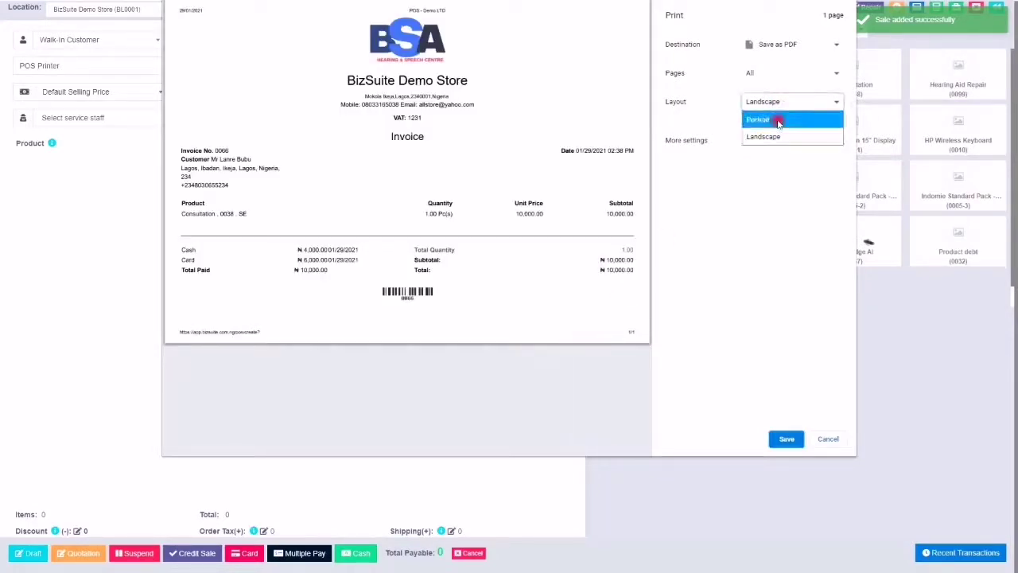
click(779, 121)
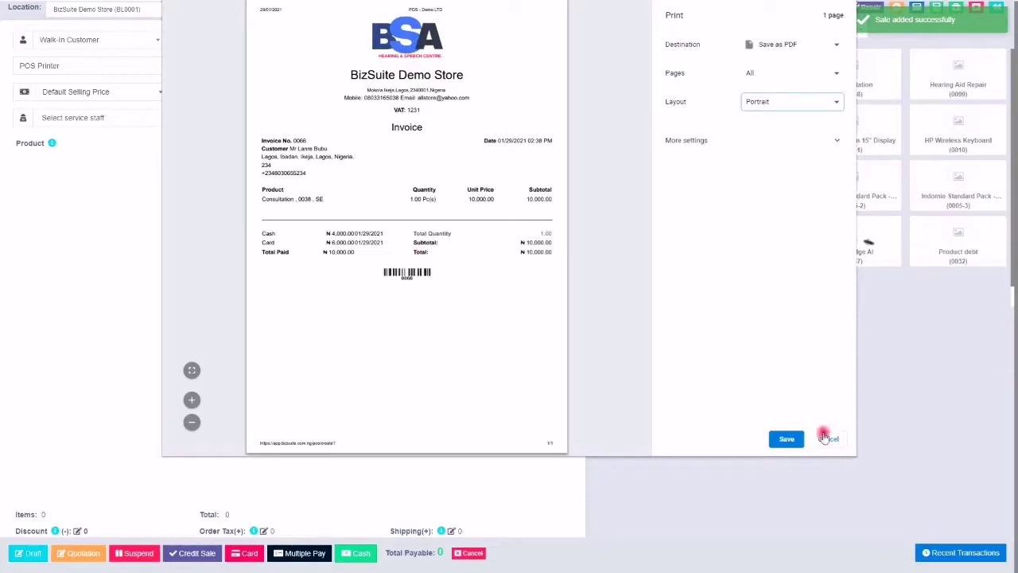
click(783, 46)
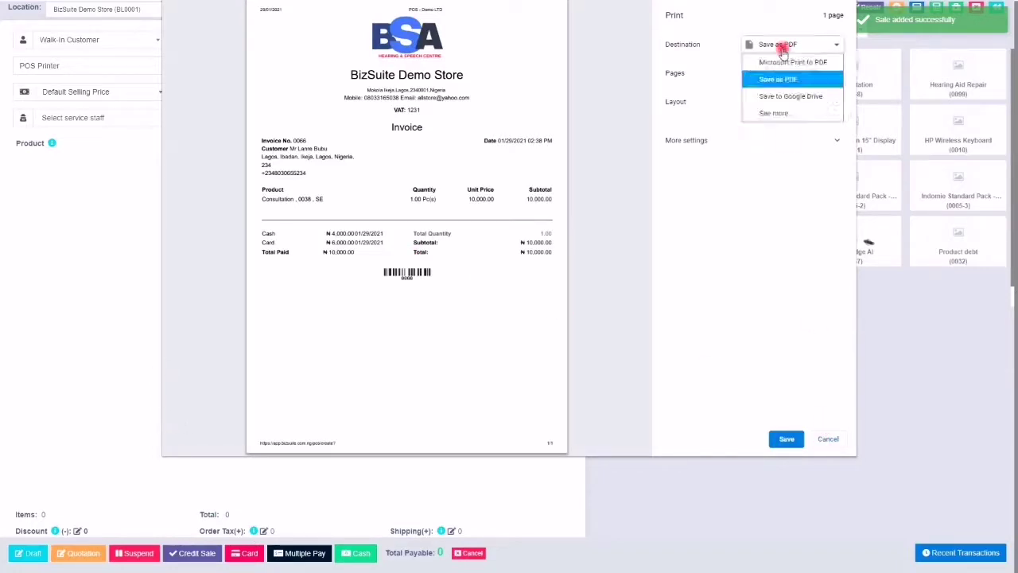
click(776, 206)
click(829, 439)
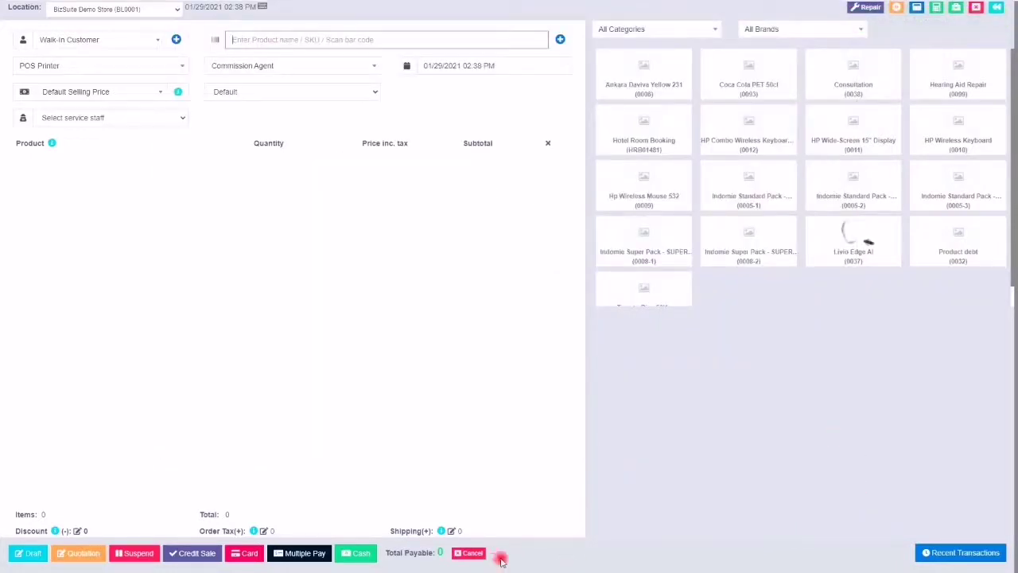
- Review the final sales in the POS recent transactions and close the list
key(super)
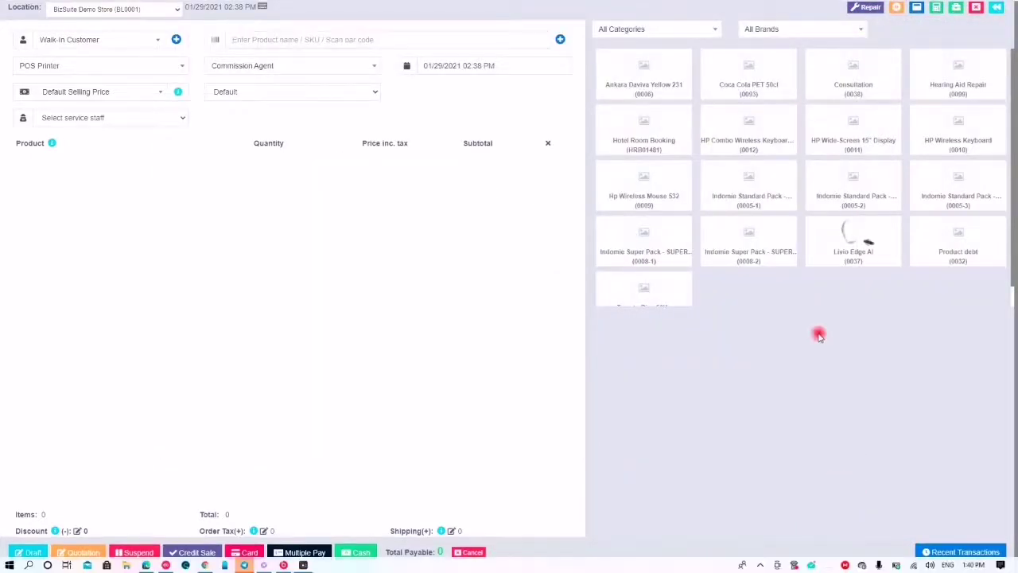
click(954, 551)
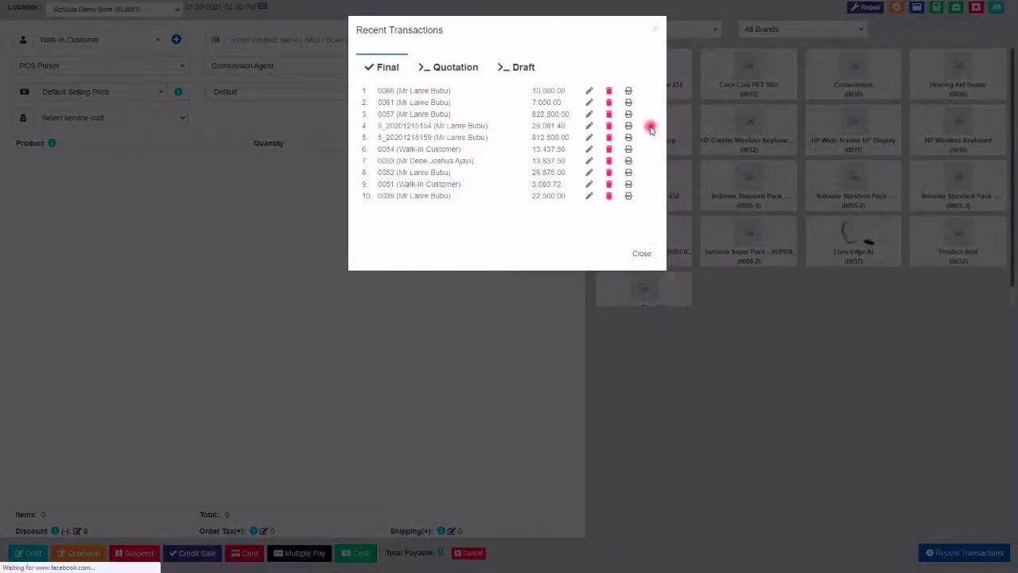
click(639, 255)
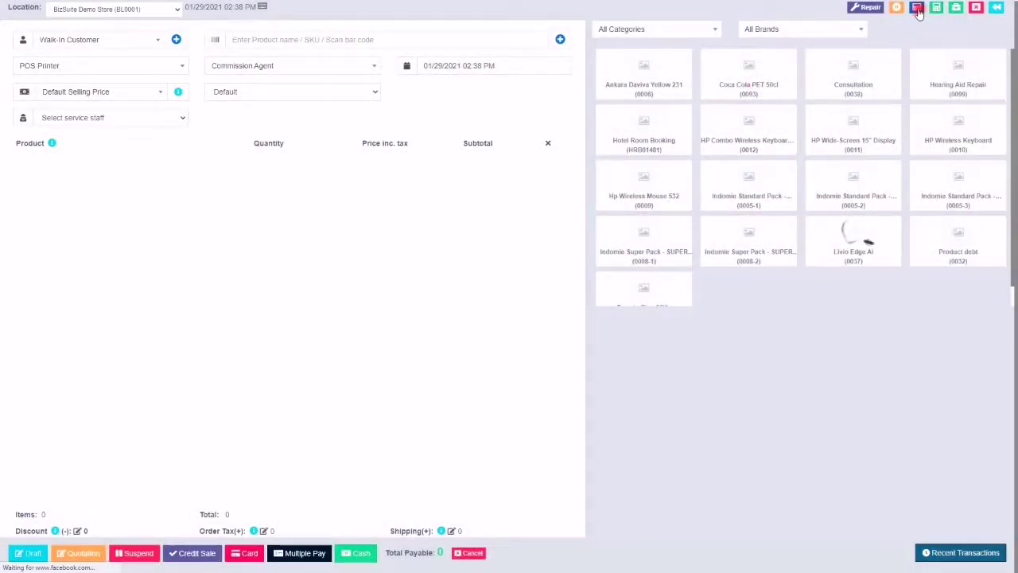
- Toggle the POS full-screen display and examine the register details, including the payment totals and the register's user
click(917, 9)
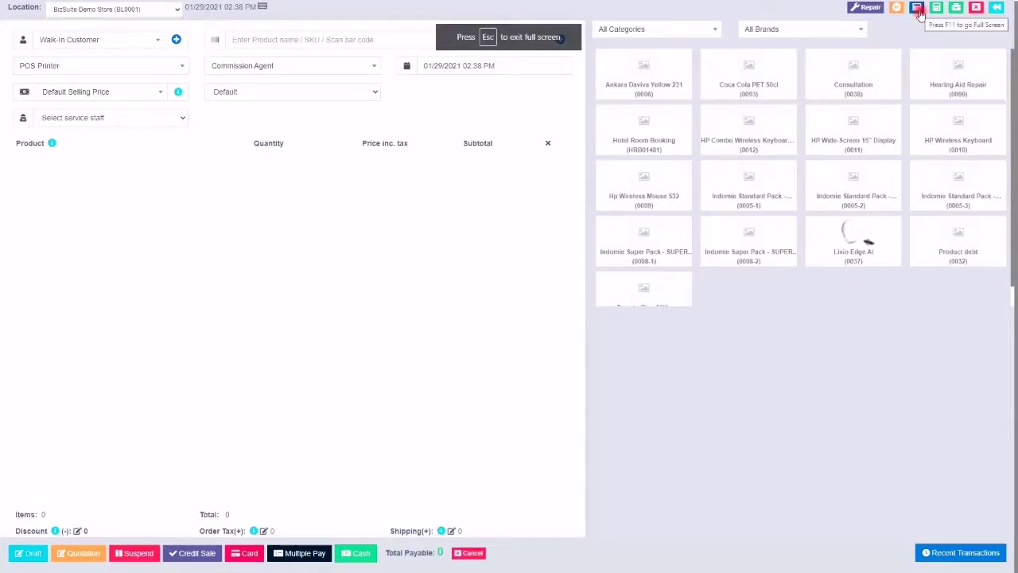
click(919, 12)
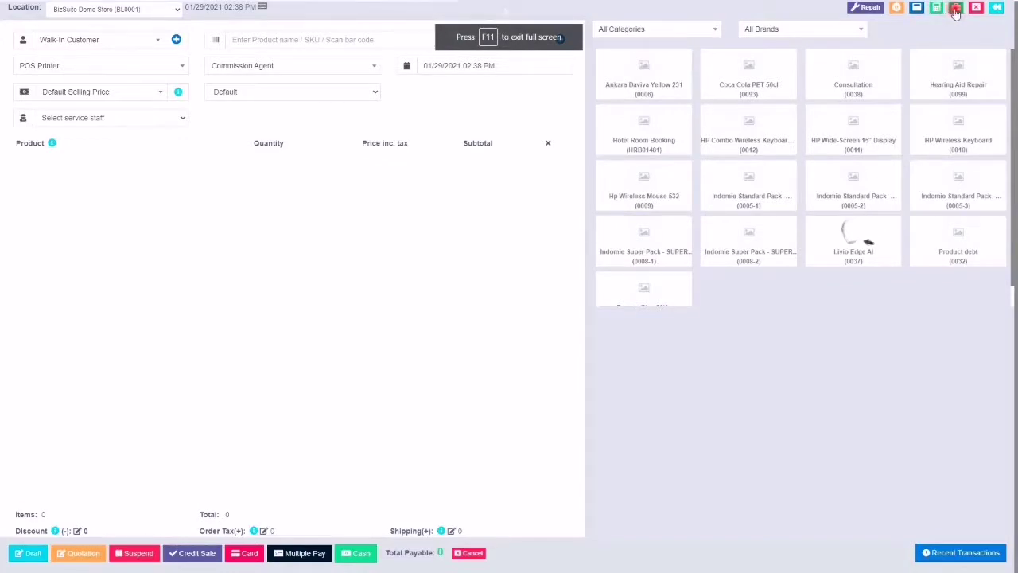
click(956, 11)
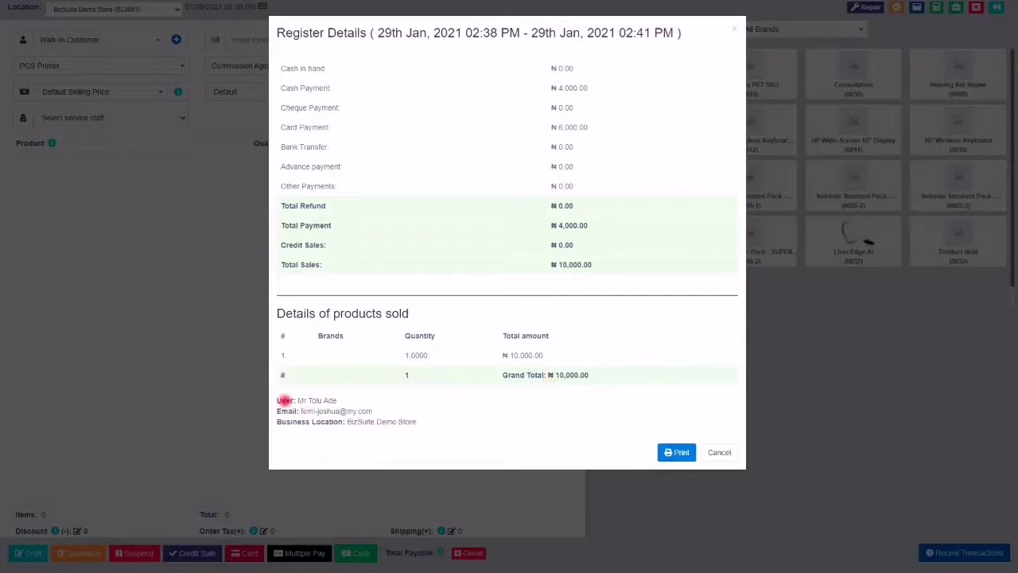
drag(312, 400, 346, 406)
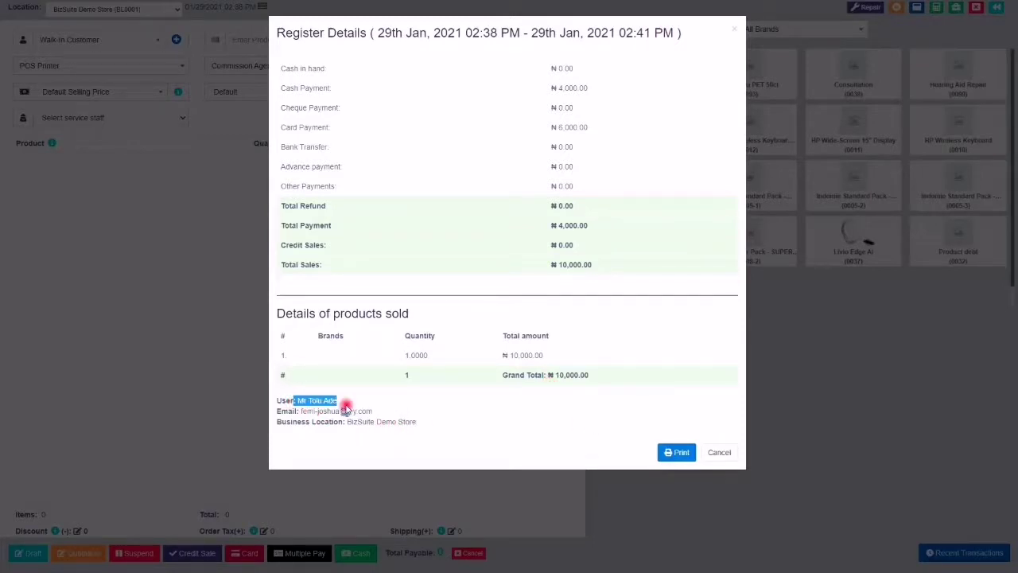
click(718, 451)
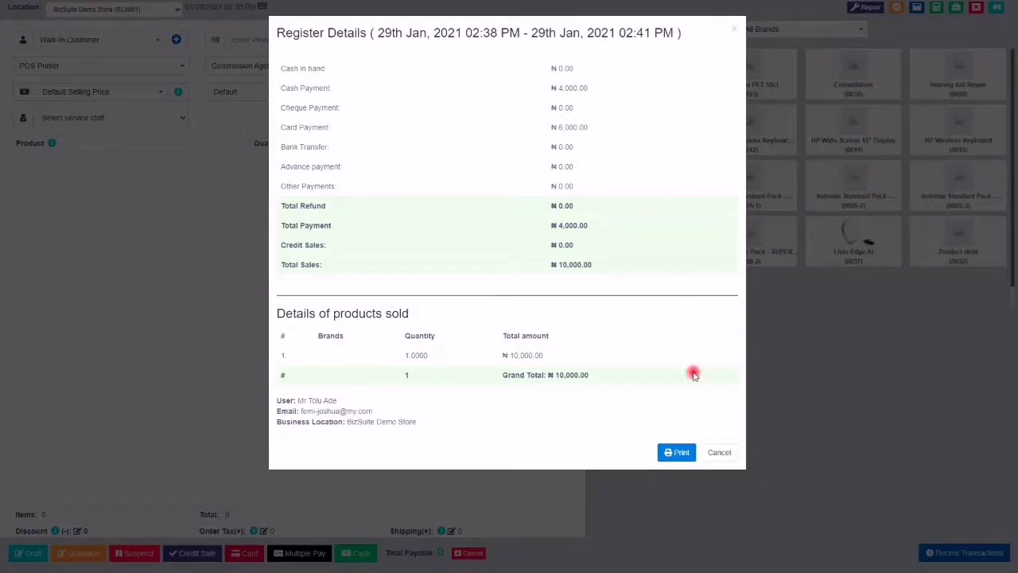
click(719, 451)
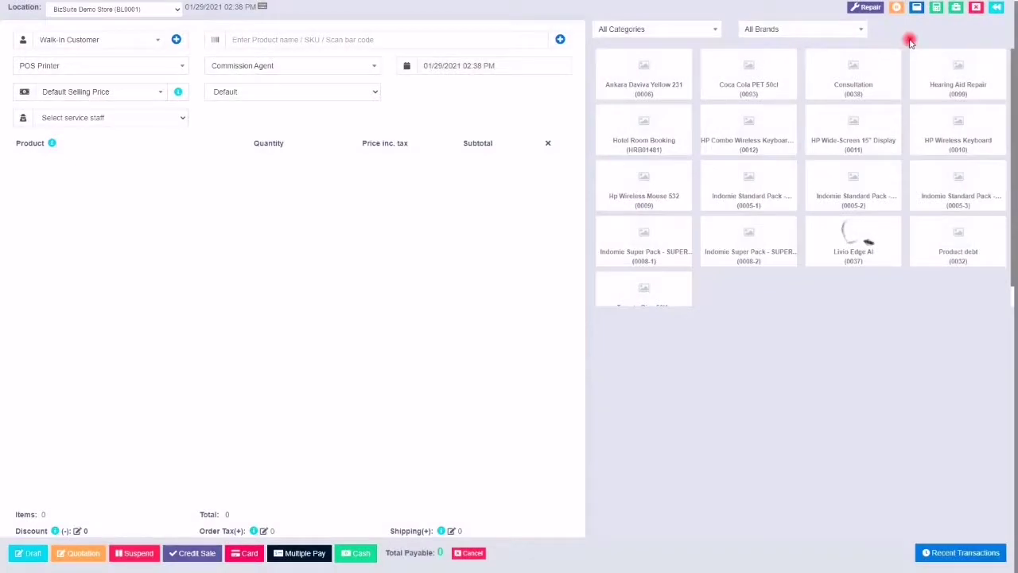
- Exit full screen and go back to the List POS page to review the recorded POS sales
click(998, 9)
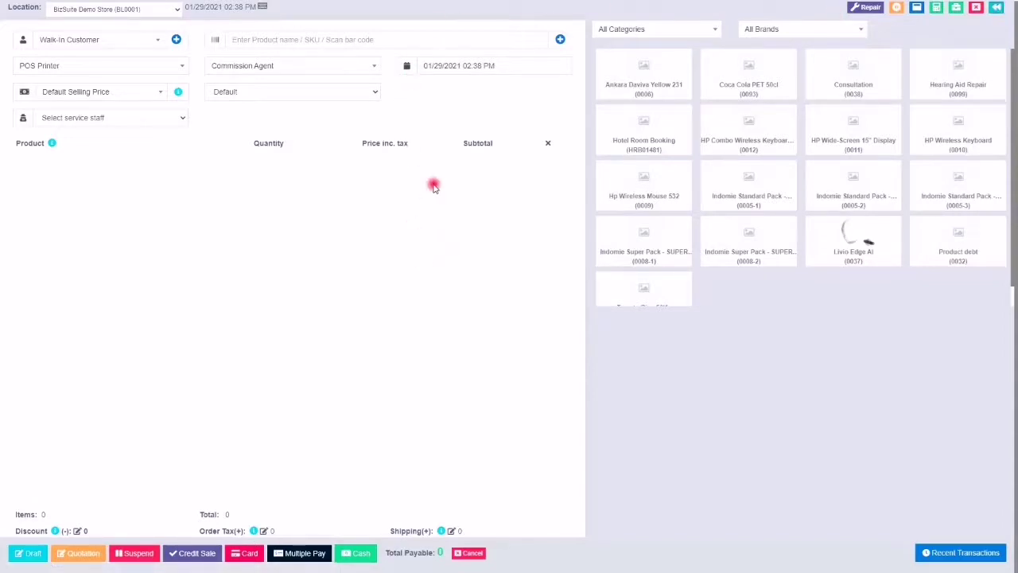
click(673, 273)
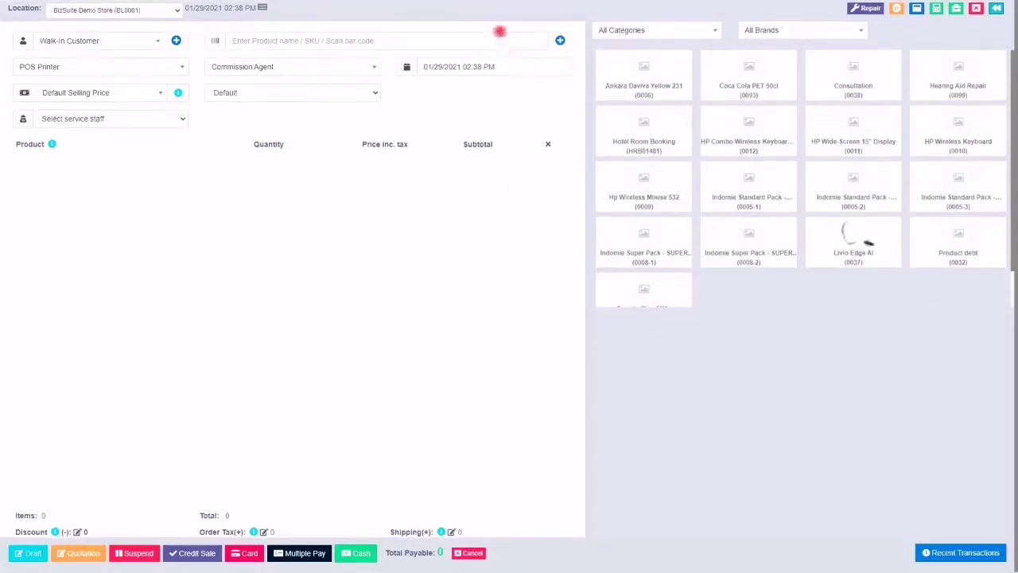
click(510, 37)
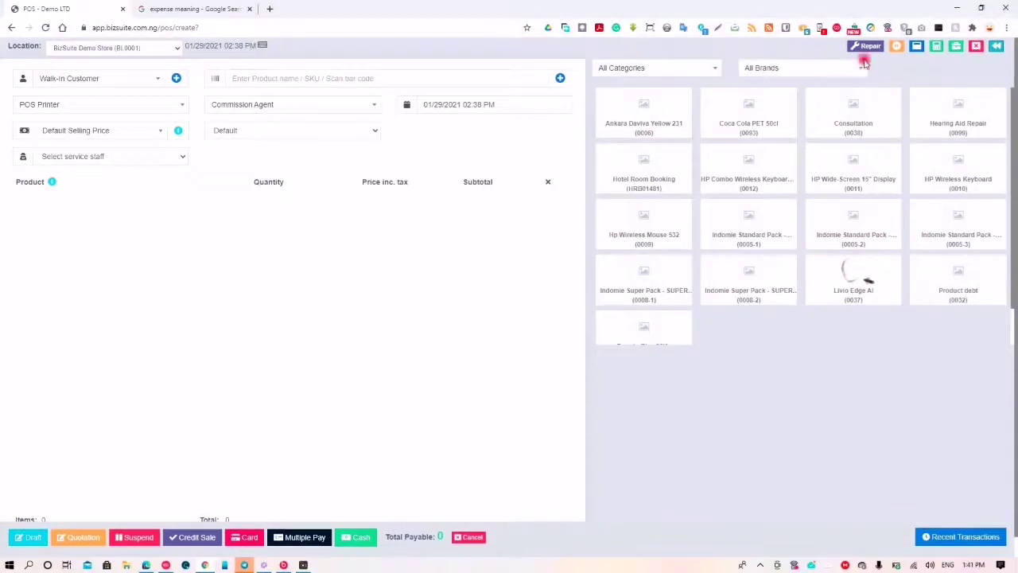
click(999, 48)
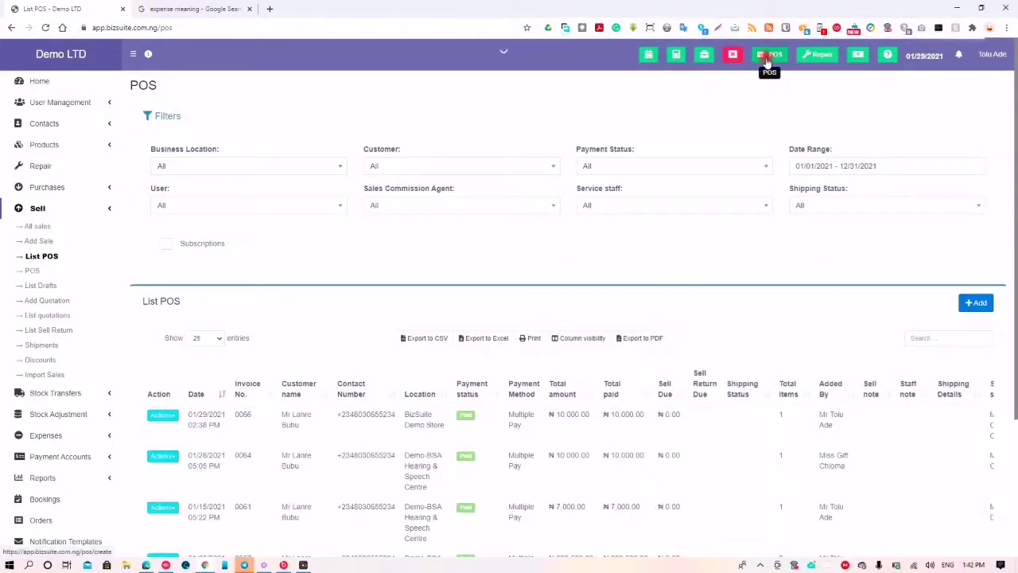
scroll(493, 350, down, 2)
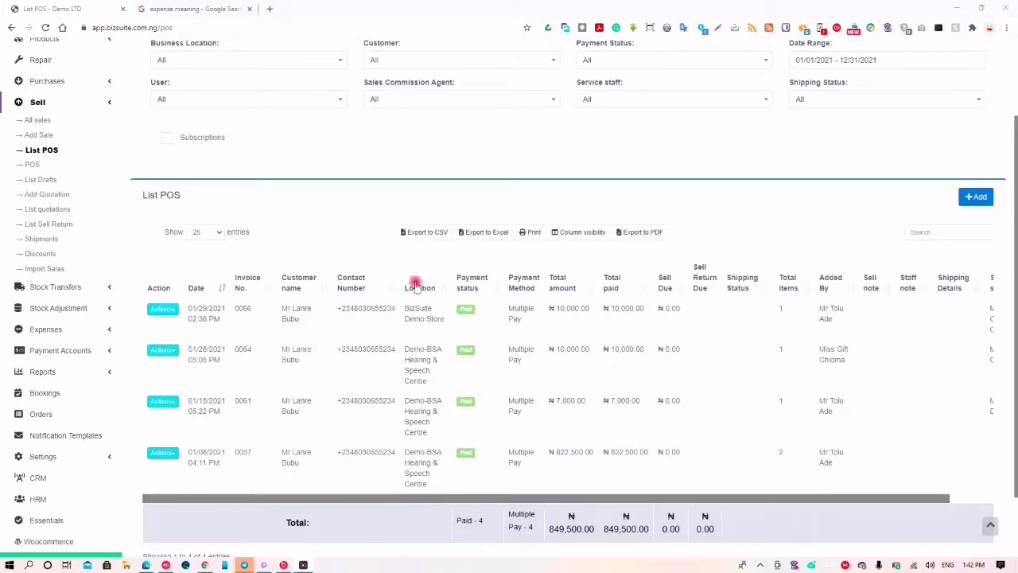
scroll(872, 153, up, 2)
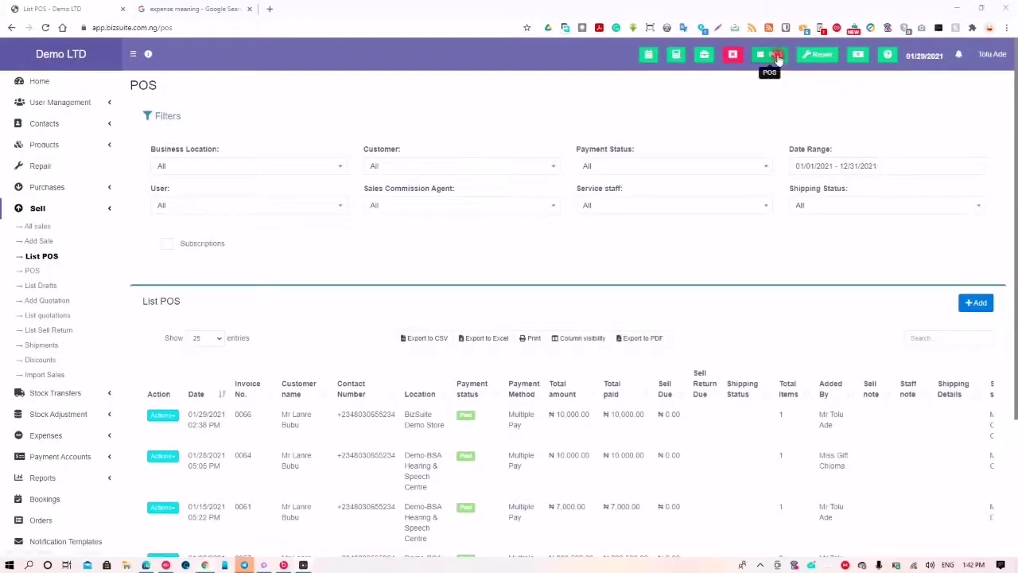
- Reopen the POS, review the current register's totals and close the register with the prefilled cash, card slip and cheque figures
click(777, 57)
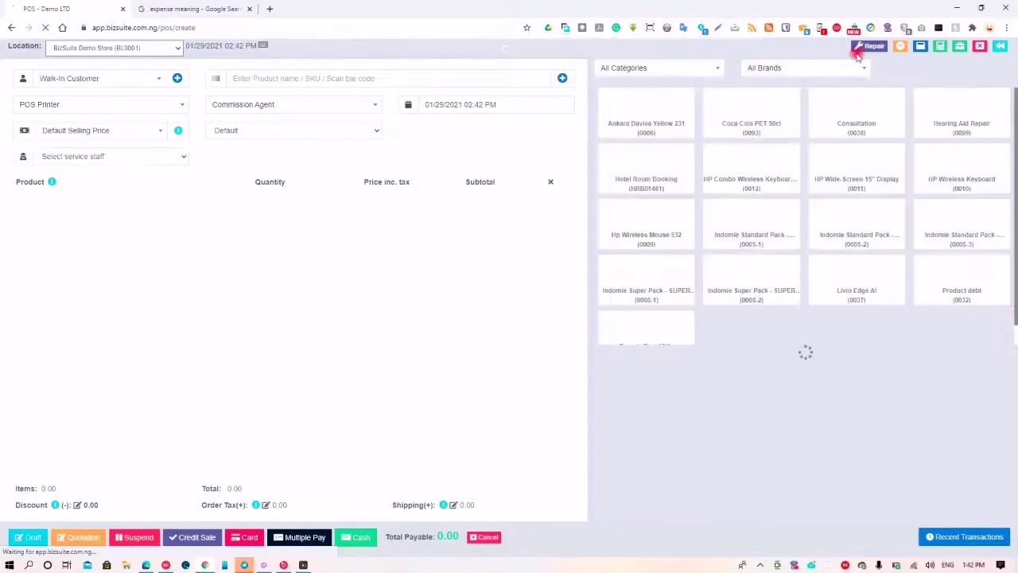
click(980, 46)
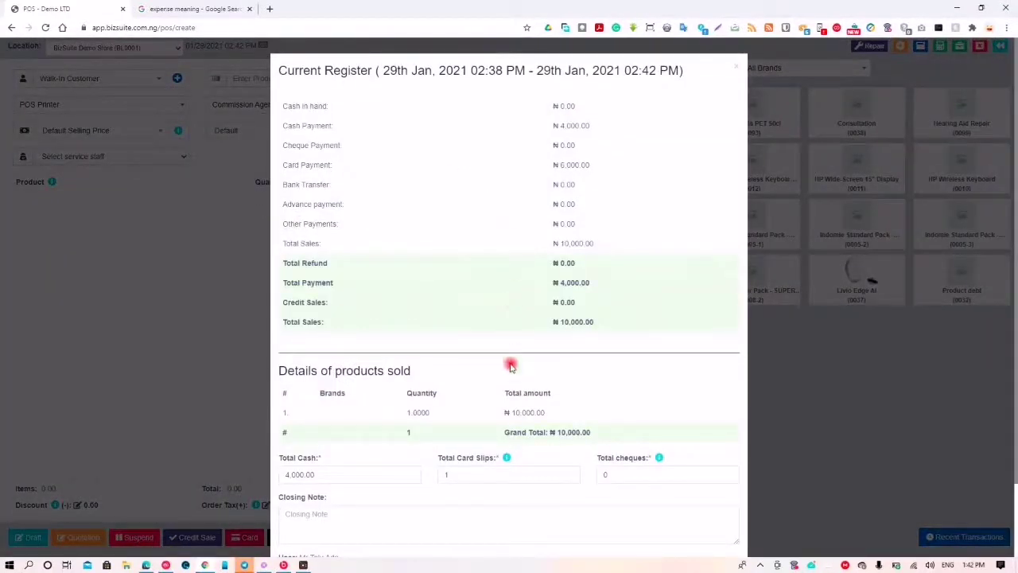
scroll(358, 480, down, 2)
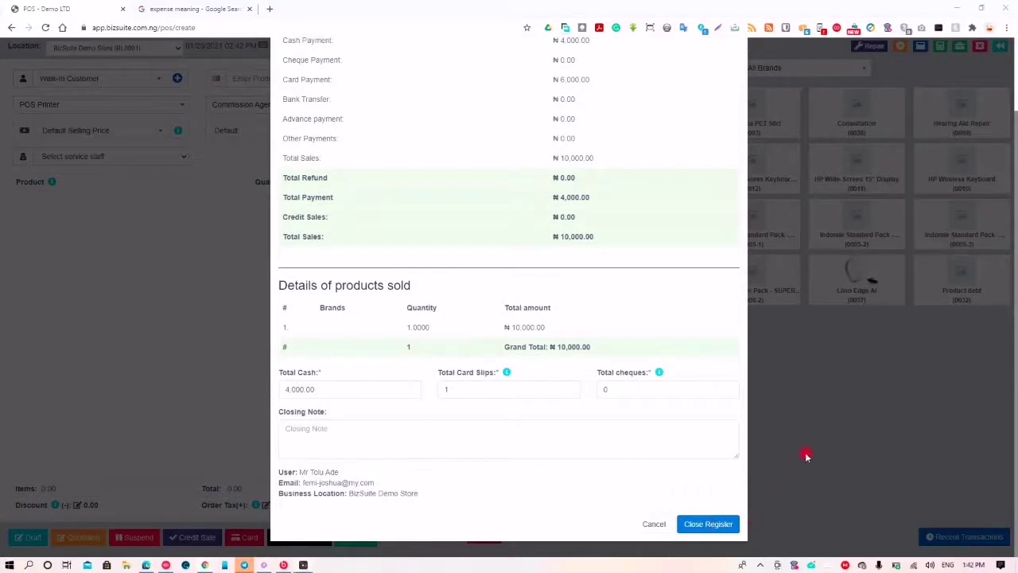
click(700, 522)
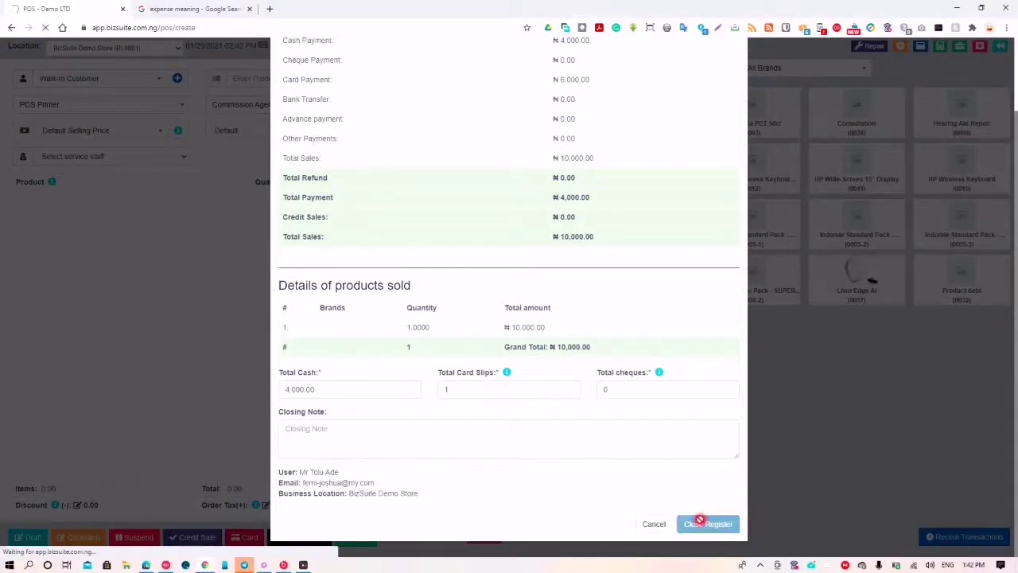